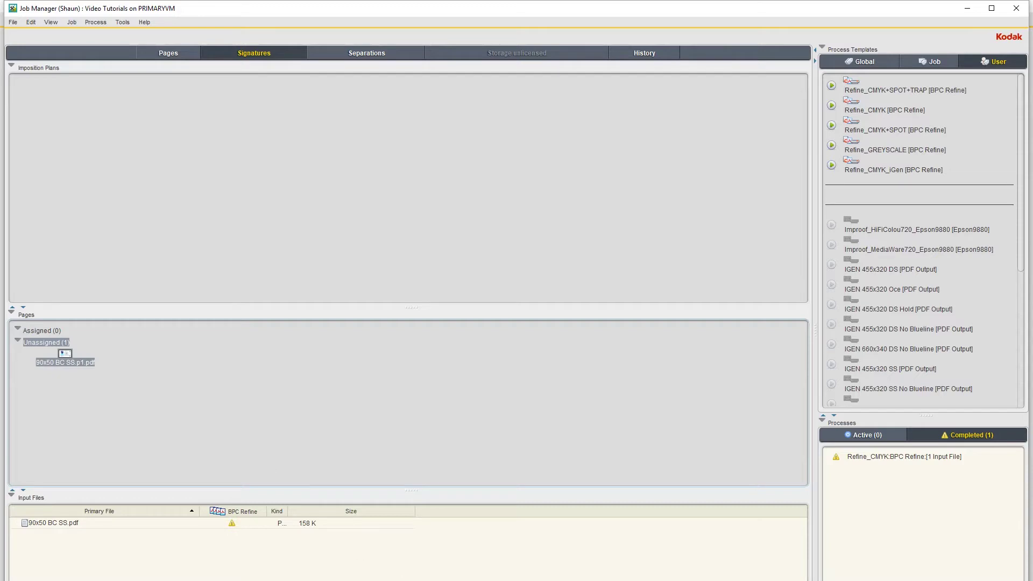
Open the unassigned page 90x50 BC SS.p1.pdf from the Signatures view in Acrobat
double_click(64, 355)
Measure the card from its trim corner with Enfocus Measure (about 90 × 50 mm), then close the PDF and minimize Acrobat
left_click(274, 170)
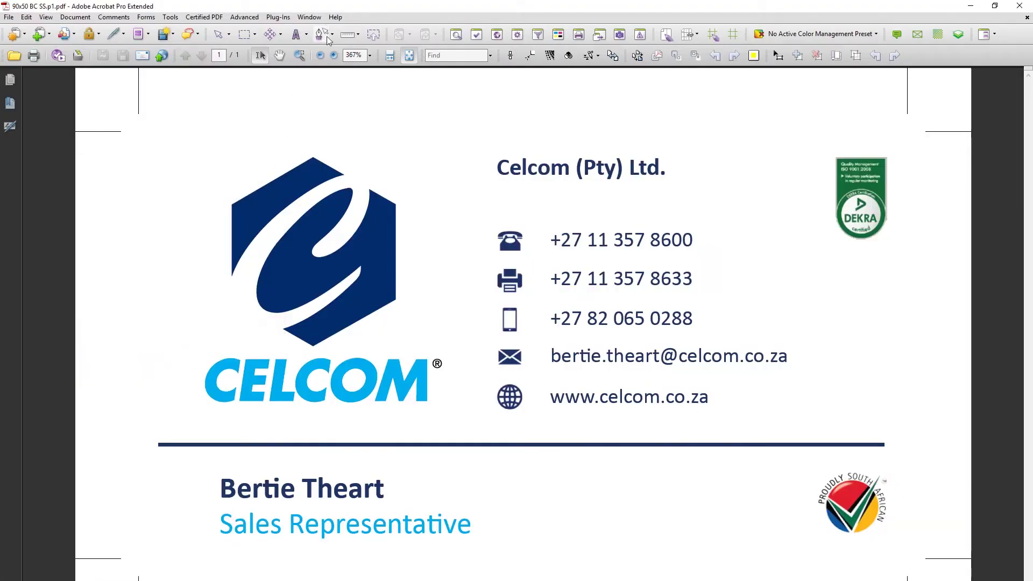
left_click(348, 35)
left_click(138, 130)
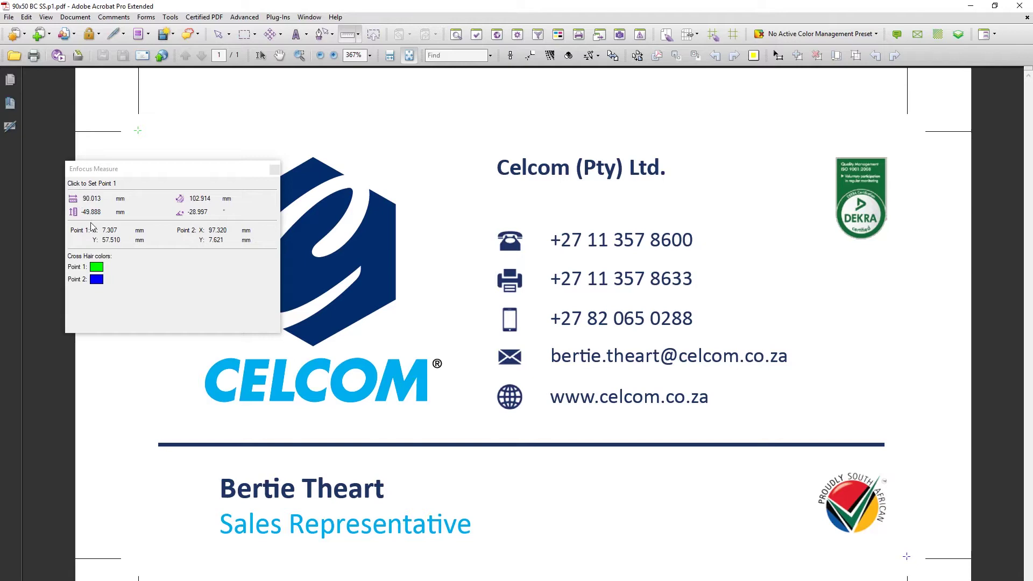
left_click(1027, 17)
left_click(970, 5)
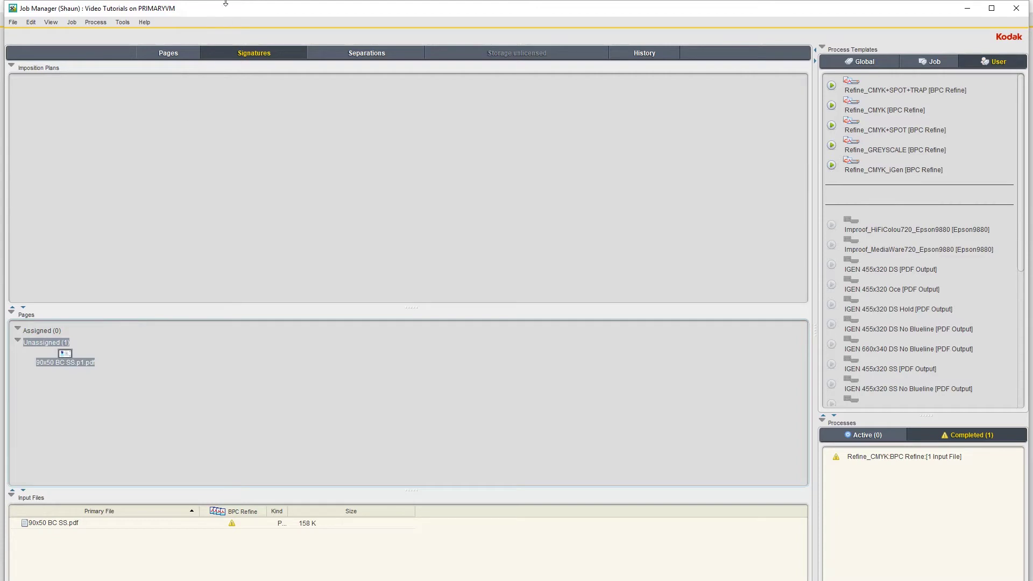
Confirm the page's 90, 50 trim size in the Pages list, then return to Signatures
left_click(169, 53)
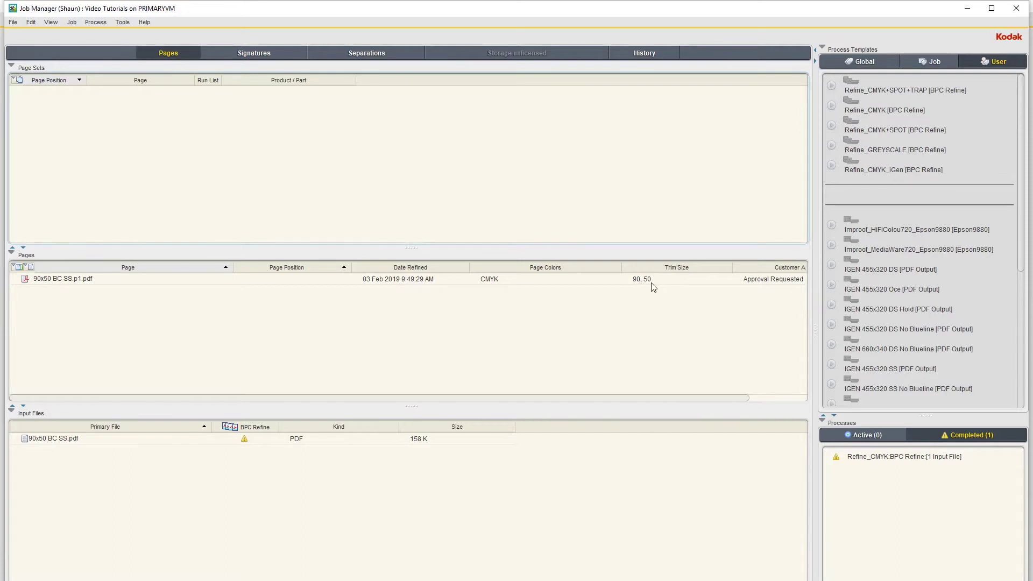
left_click(245, 54)
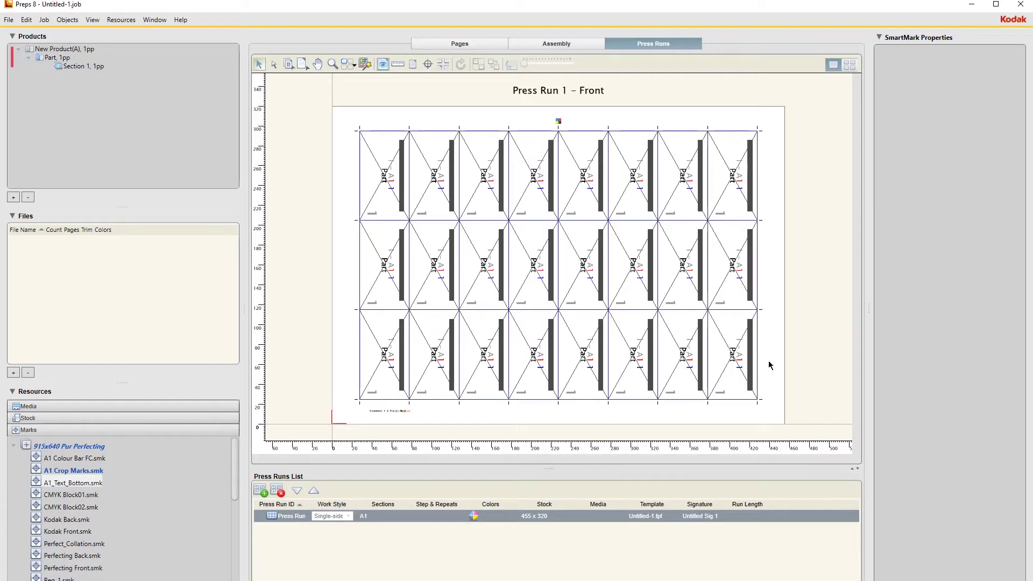
Close the existing 24-up job with Don't Save, leaving an empty Untitled-1.job
left_click(8, 20)
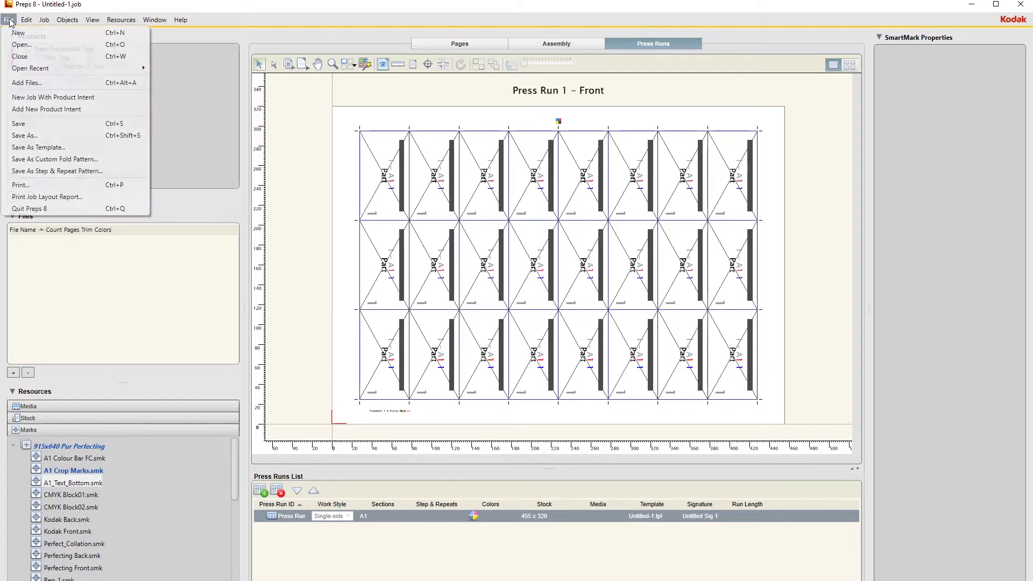
left_click(24, 58)
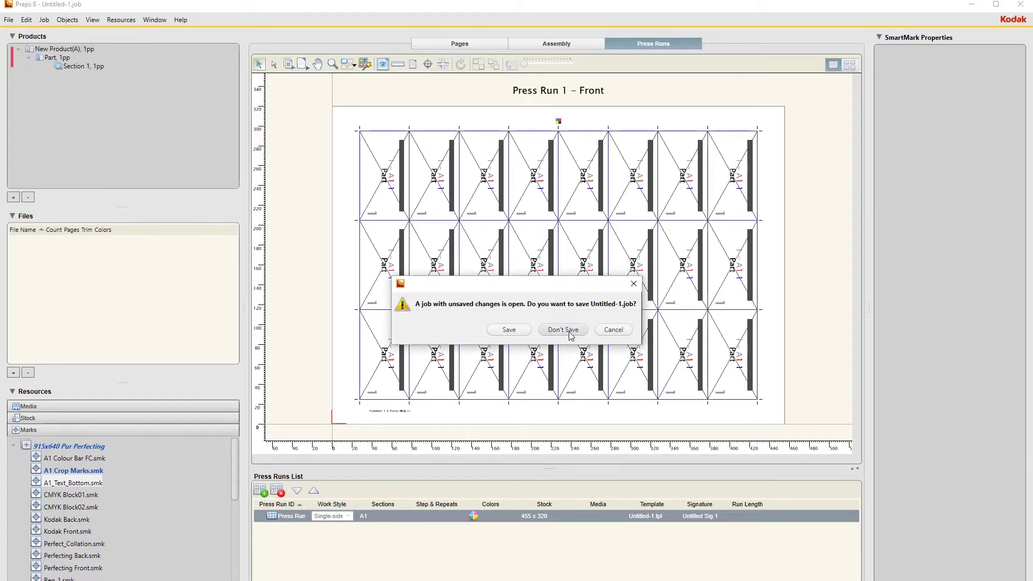
left_click(619, 331)
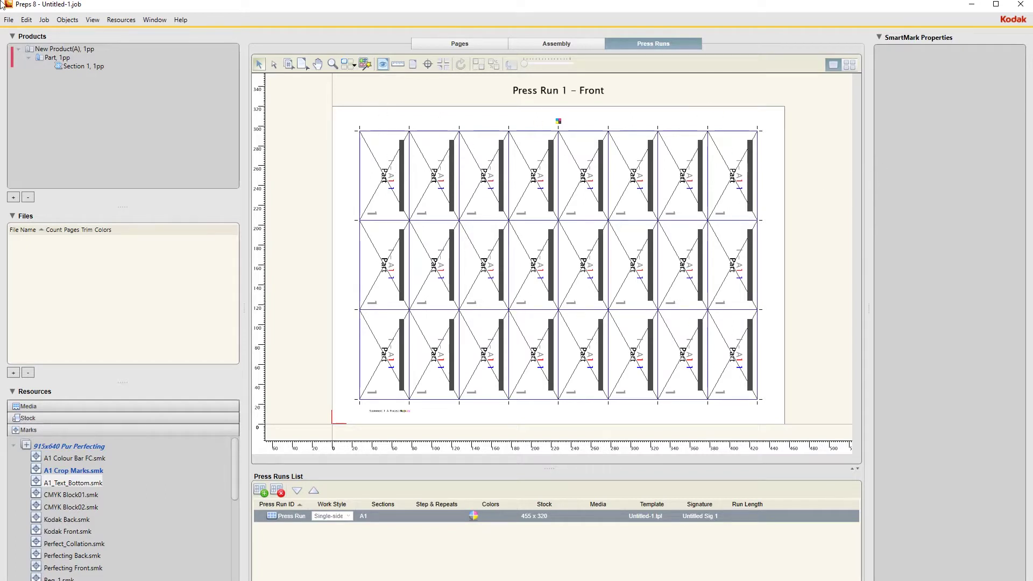
left_click(9, 20)
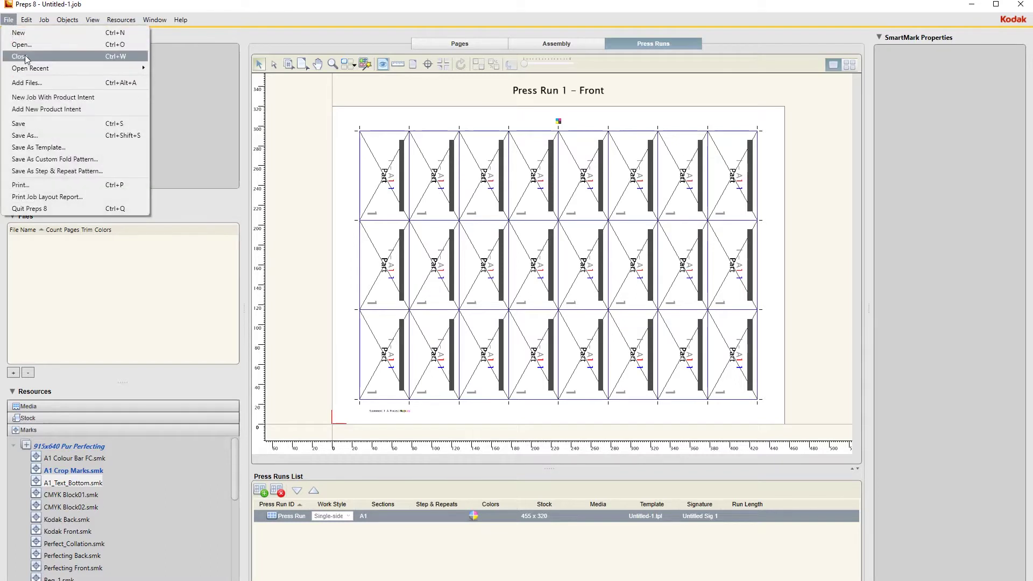
left_click(32, 57)
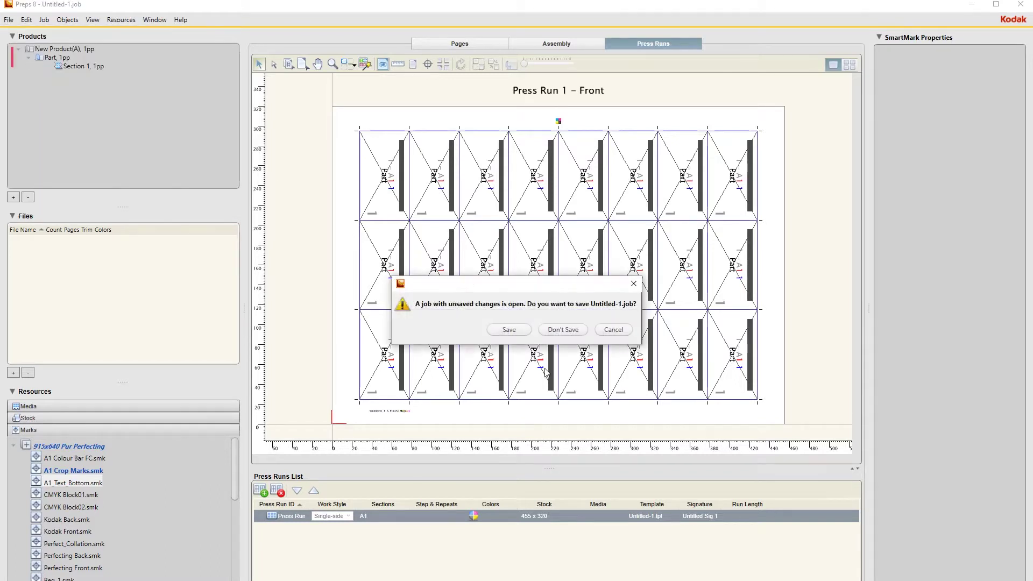
left_click(568, 331)
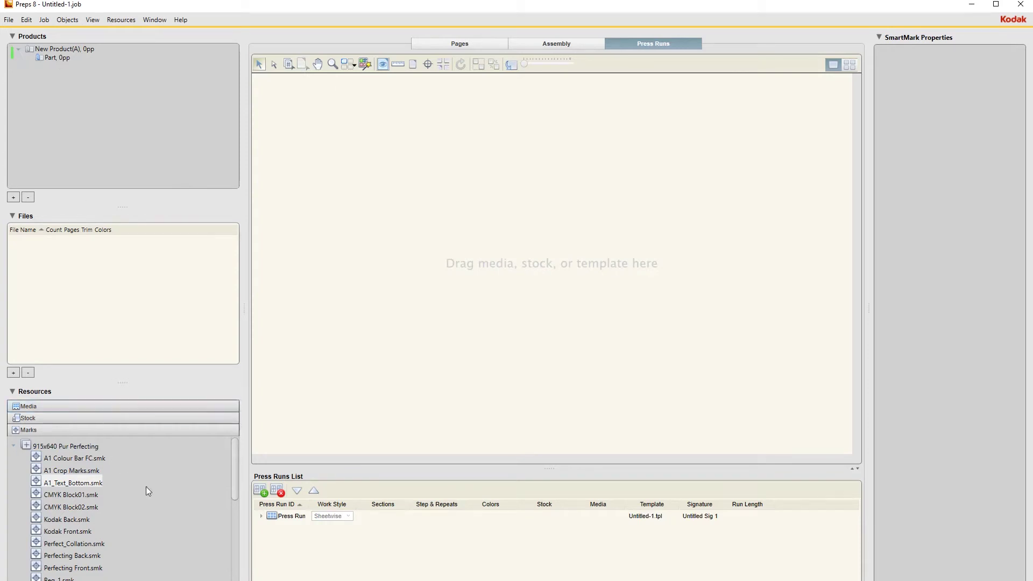
Place the 455 x 320 stock from Resources > Stock onto the press run
scroll(146, 485, "down", 2)
scroll(145, 483, "up", 4)
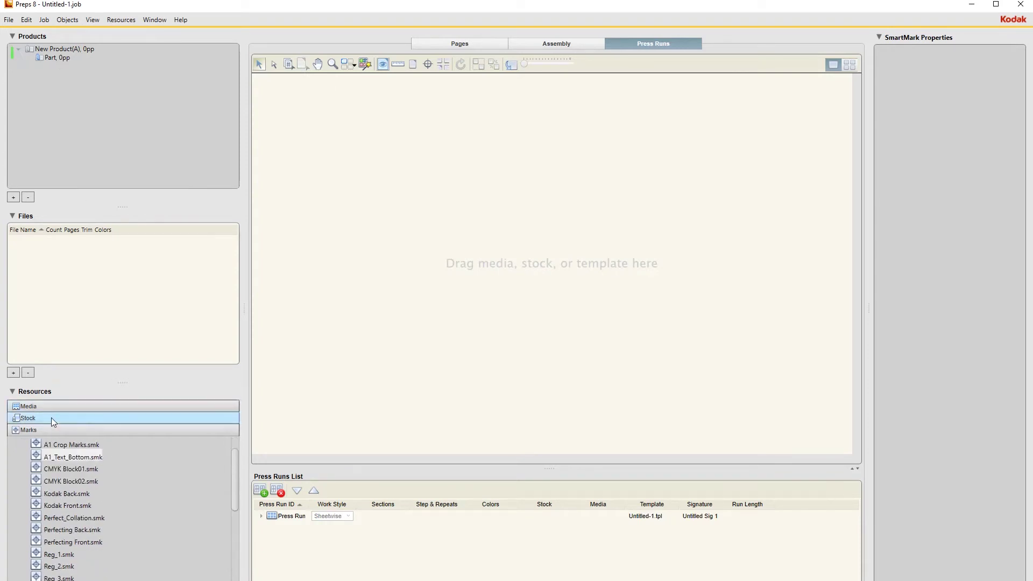
left_click(35, 417)
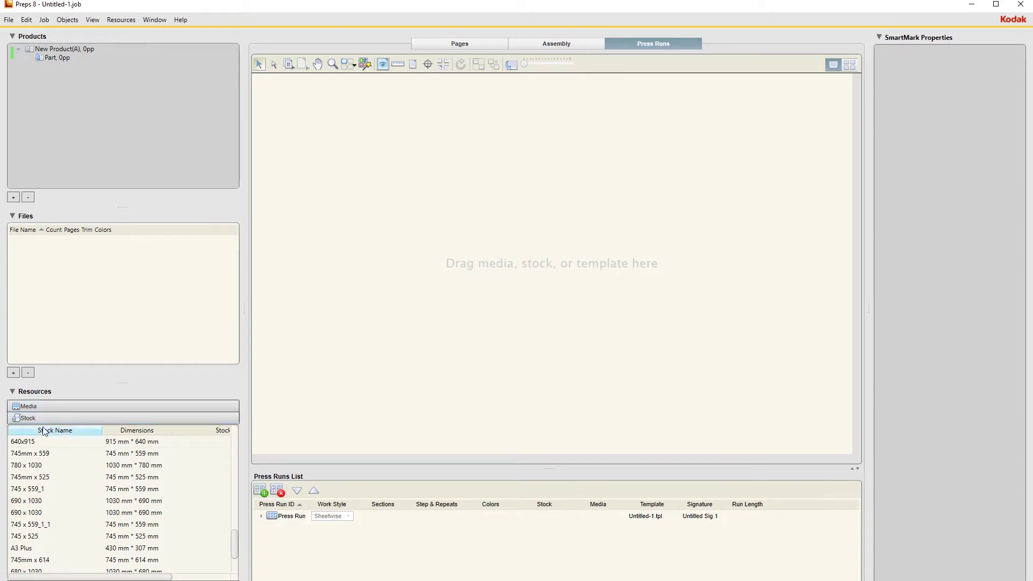
scroll(104, 507, "down", 1)
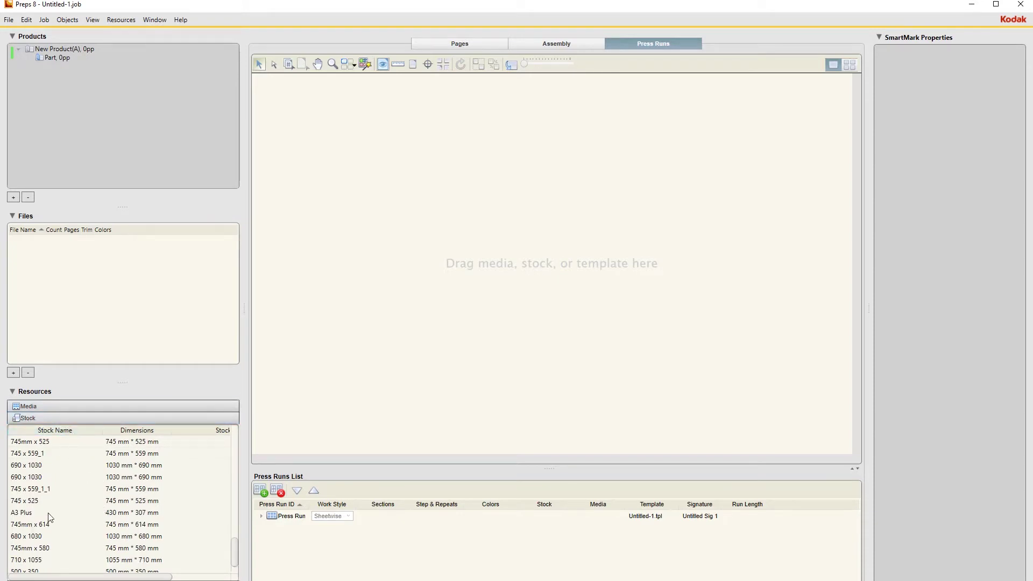
scroll(53, 501, "down", 1)
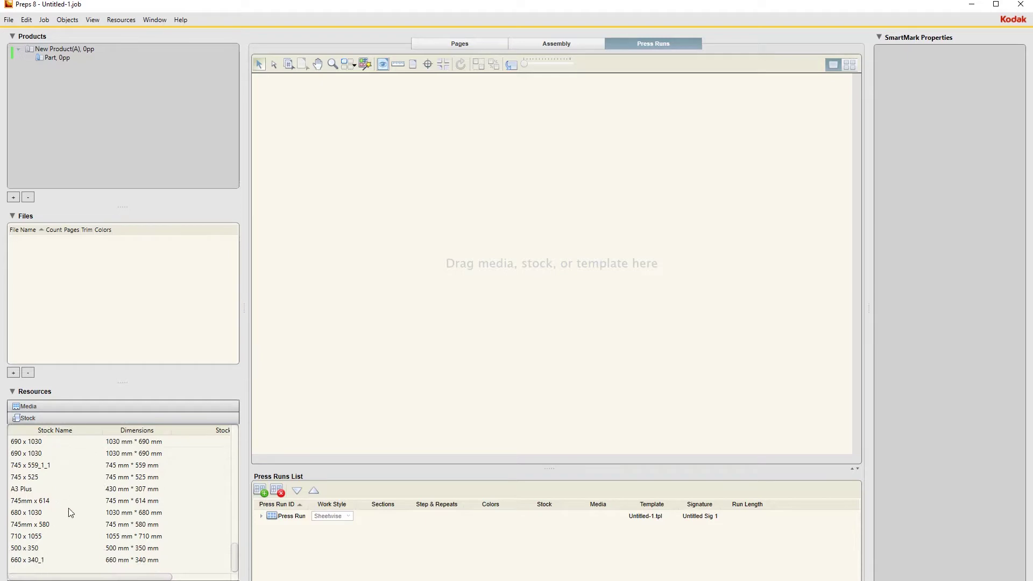
scroll(70, 513, "up", 4)
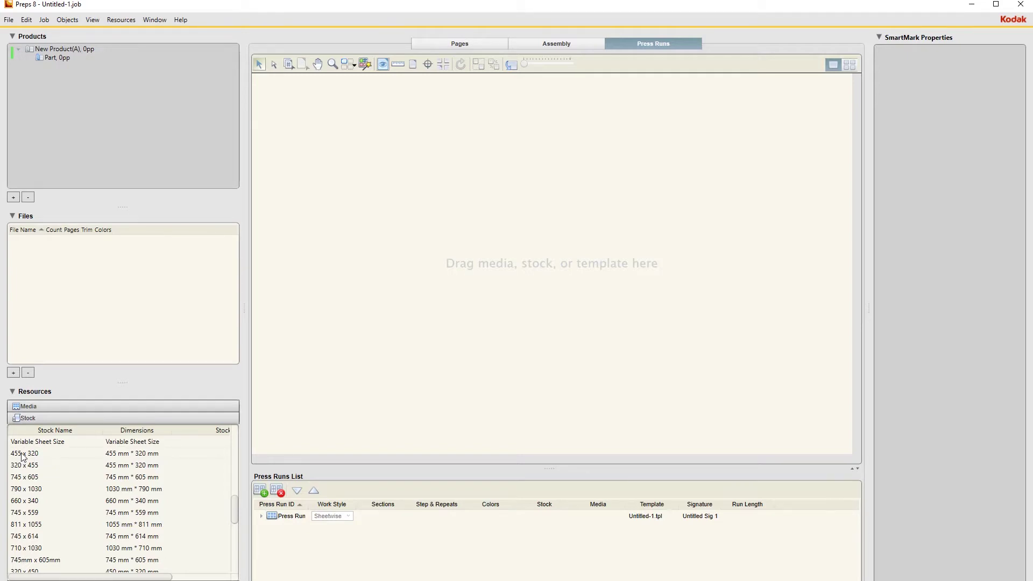
double_click(22, 454)
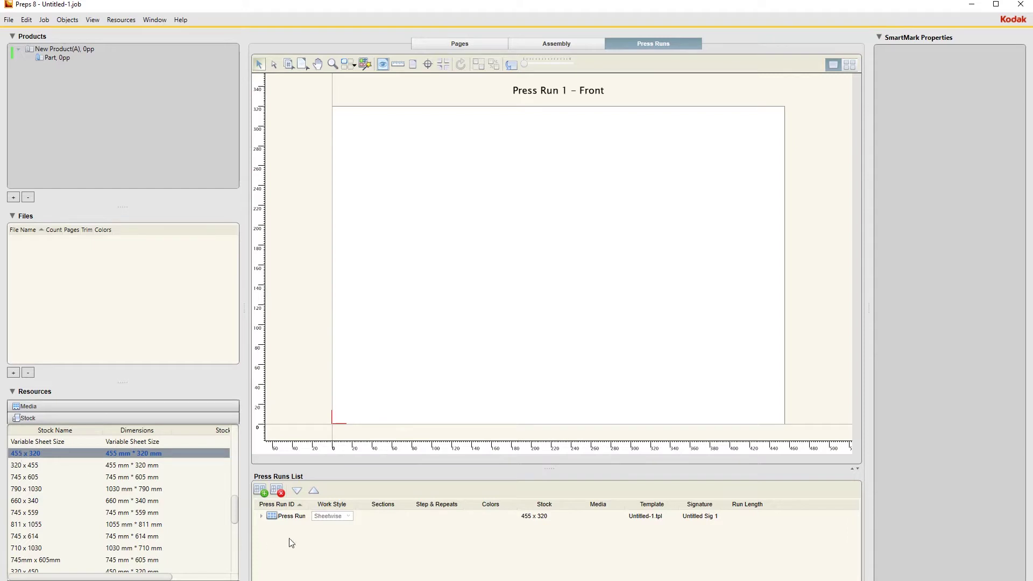
Change the press run's work style from Sheetwise to Single-sided
left_click(350, 517)
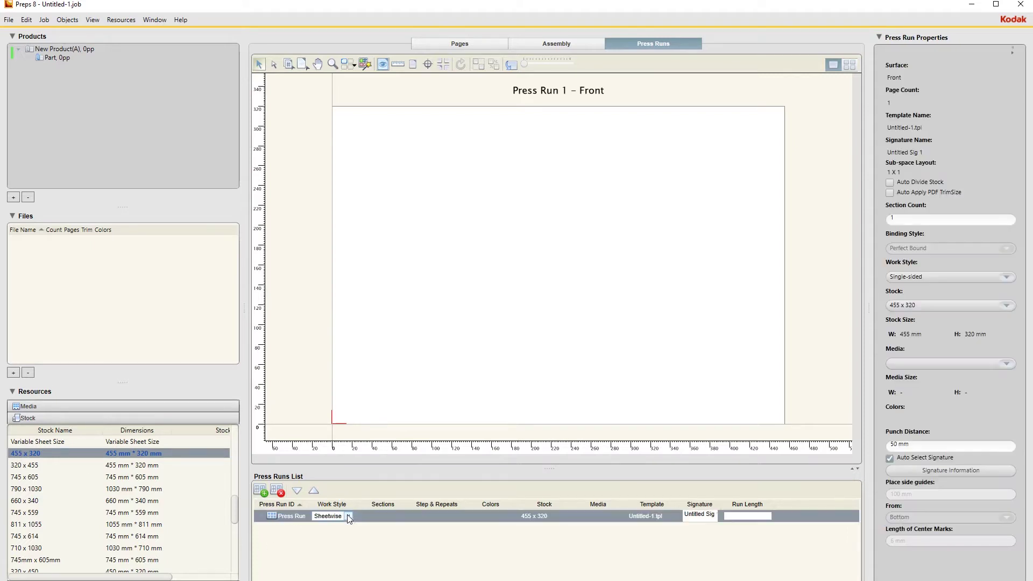
left_click(349, 517)
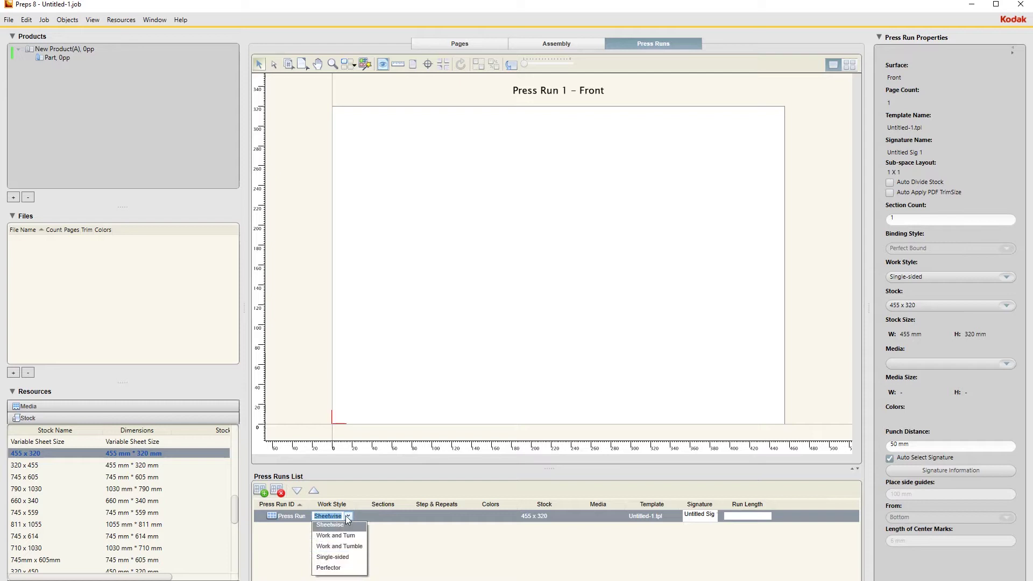
left_click(340, 558)
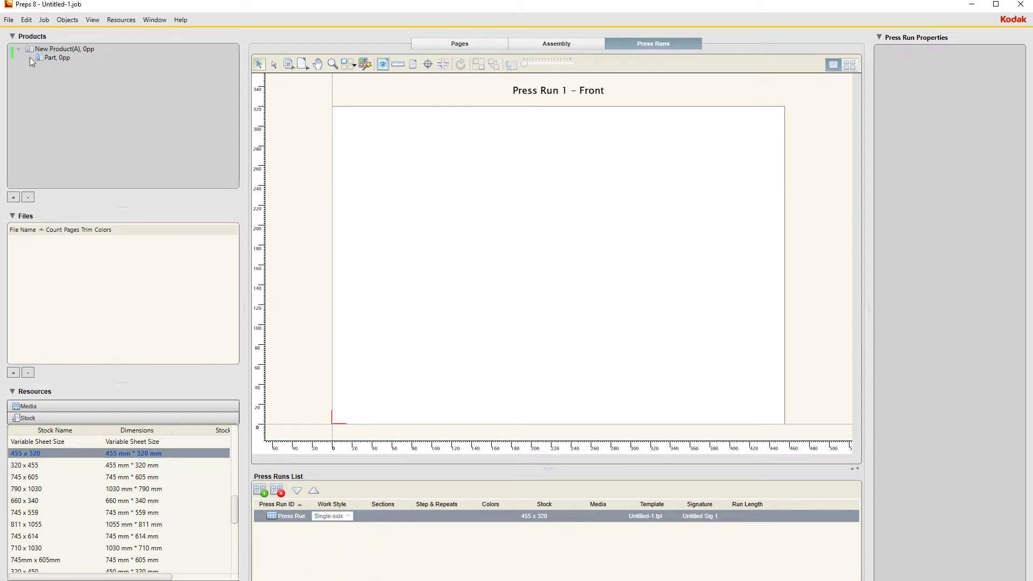
Create an imposition of 90 × 50 mm pages, 8 across by 3 down, Head Right, laid out Head to Foot
left_click(44, 20)
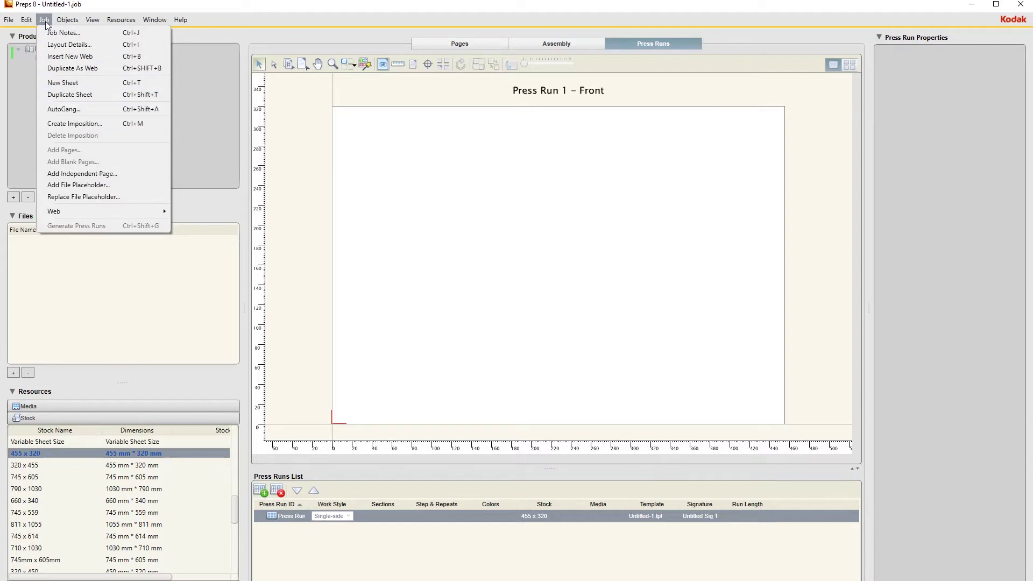
left_click(65, 125)
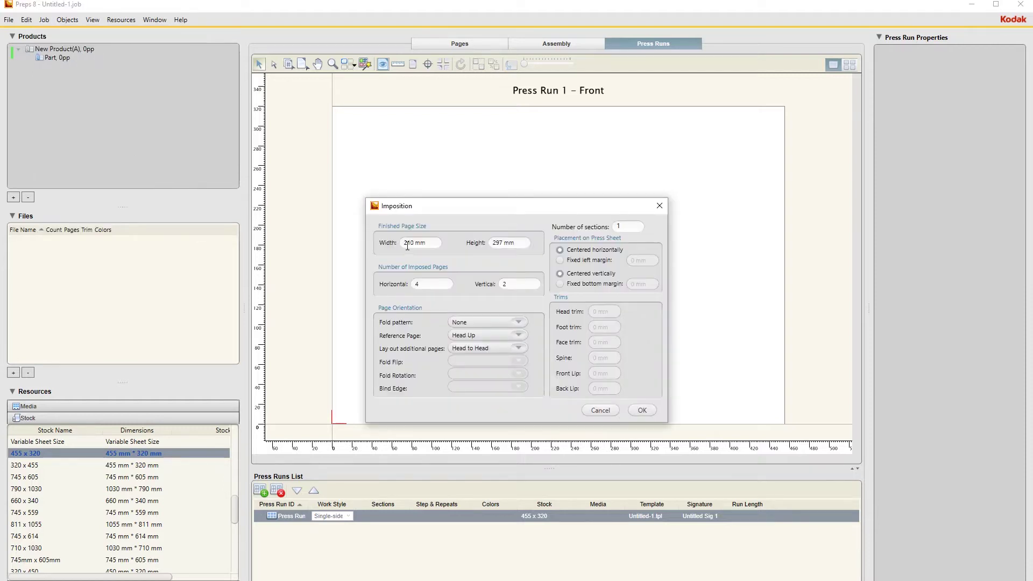
double_click(408, 245)
type("9")
key("Tab")
type("50")
key("Tab")
key("Tab")
left_click(493, 336)
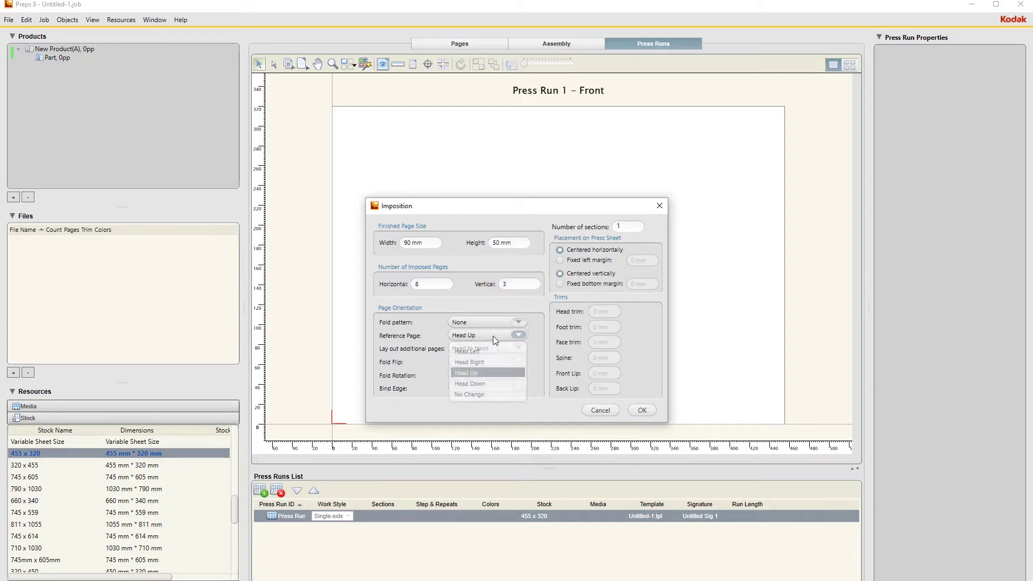
left_click(490, 363)
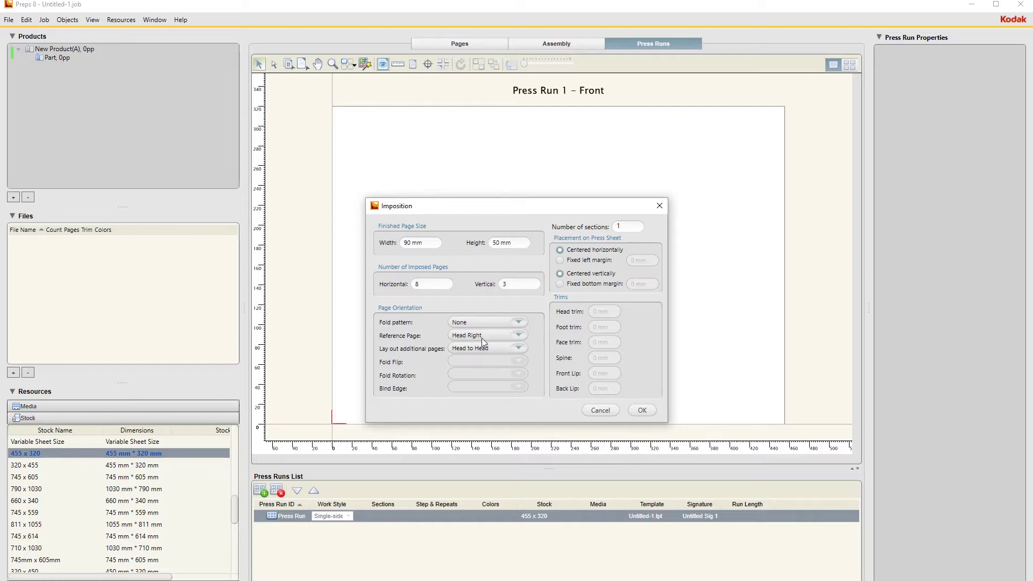
left_click(518, 348)
left_click(504, 377)
left_click(643, 411)
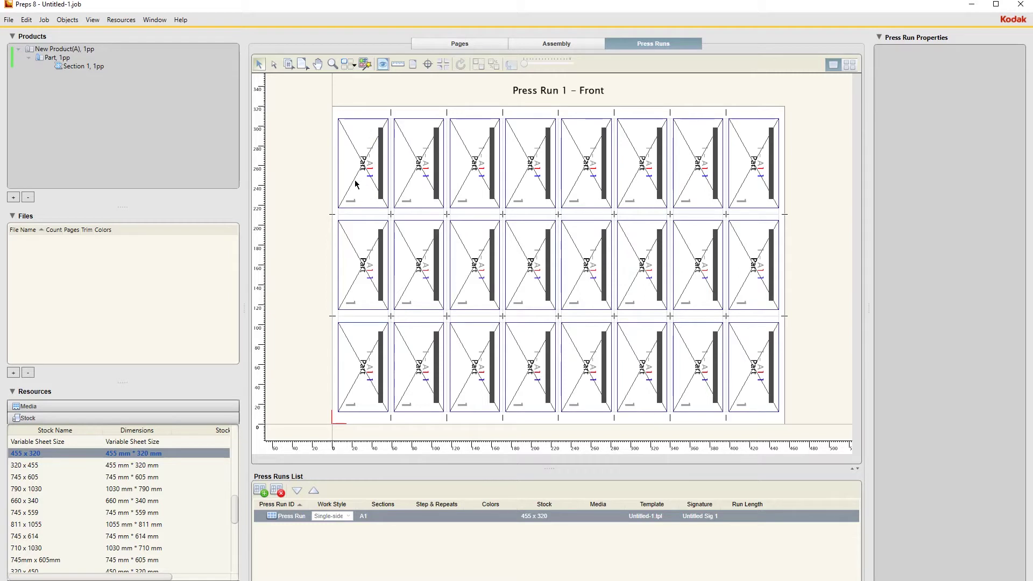
Delete the Smart Fold Marks from the sheet and reselect the card pages
left_click(392, 214)
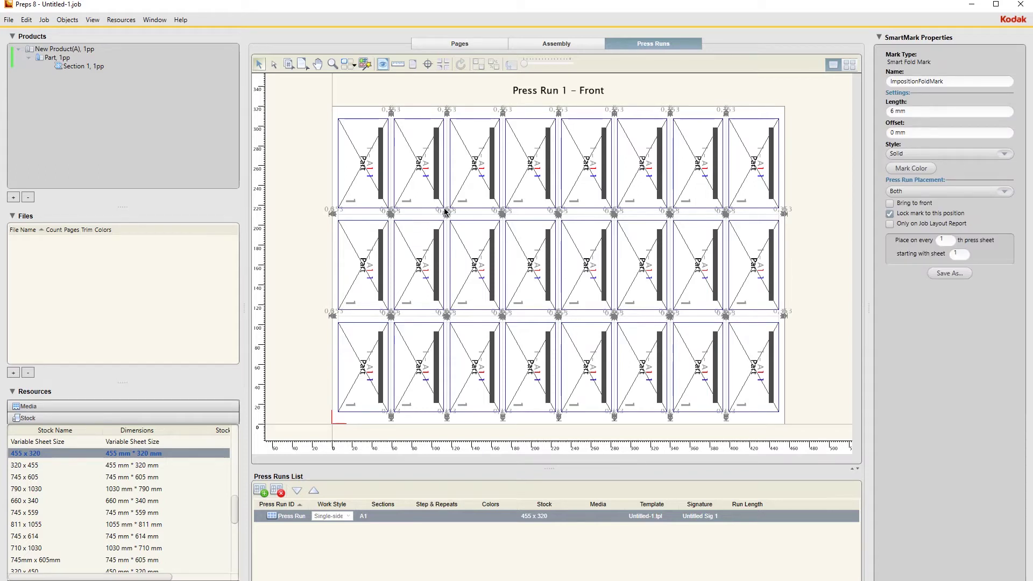
left_click(389, 221)
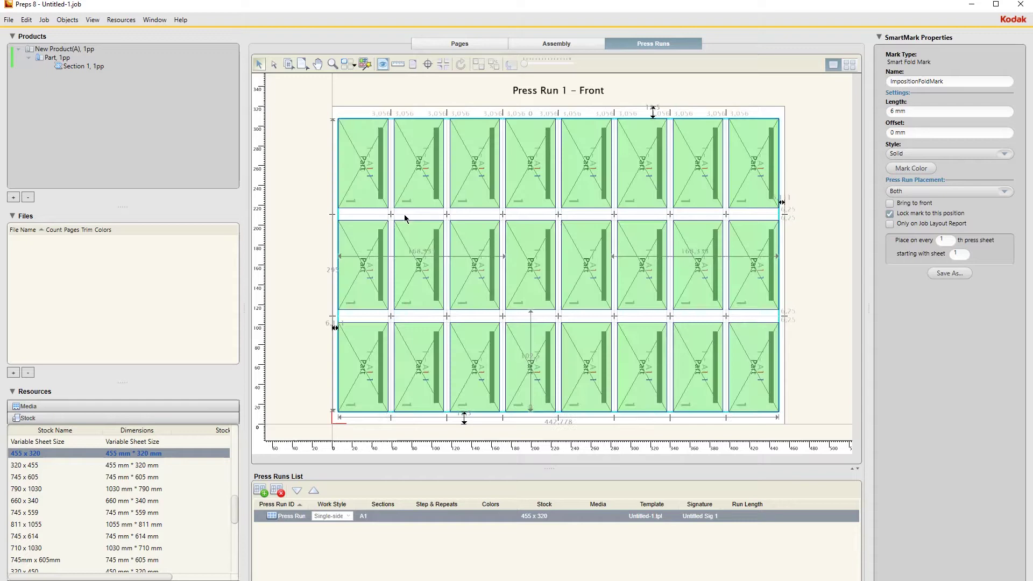
left_click(393, 215)
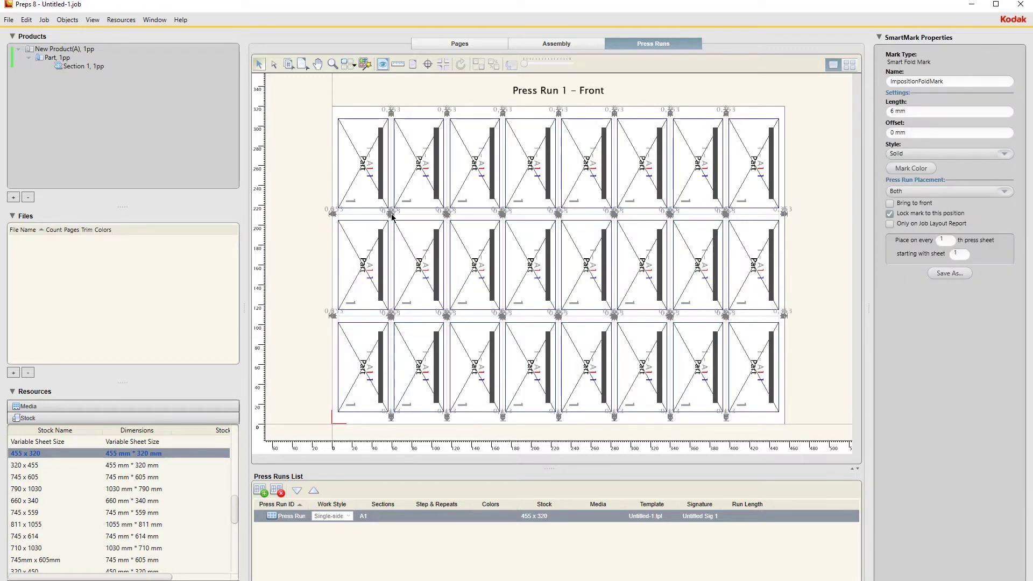
key("Delete")
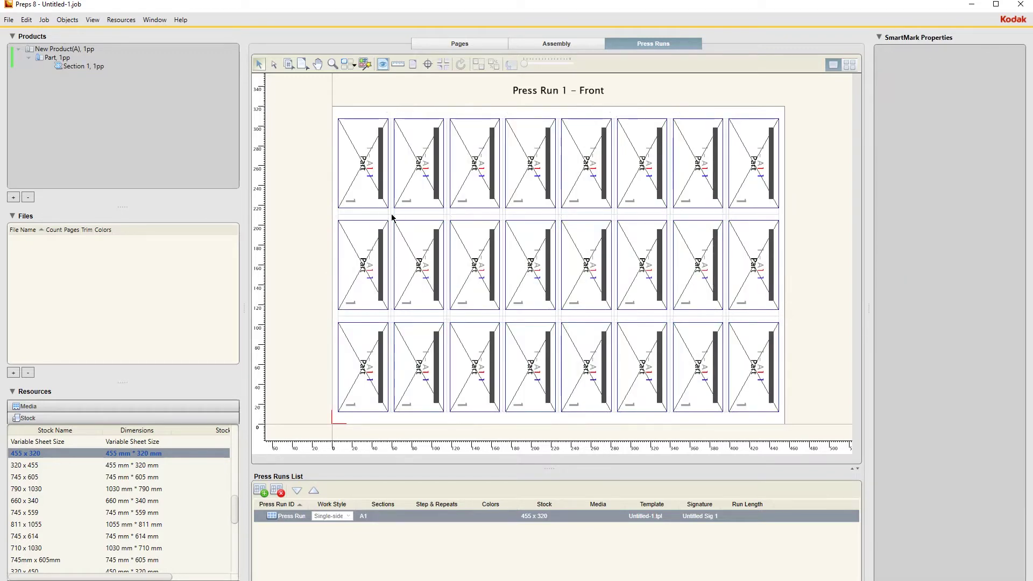
left_click(380, 171)
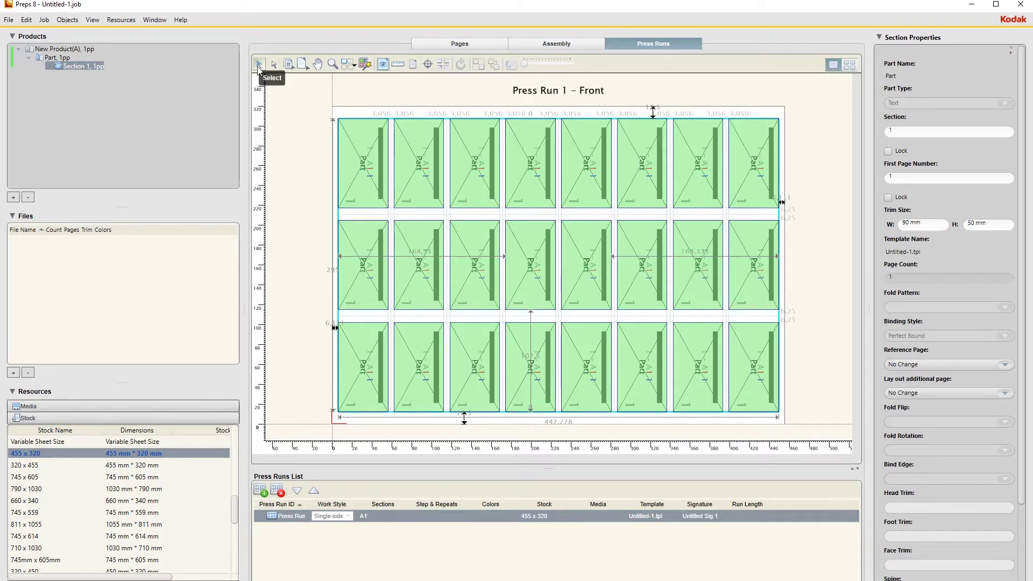
Set every column gutter between the cards to 0 mm
double_click(380, 114)
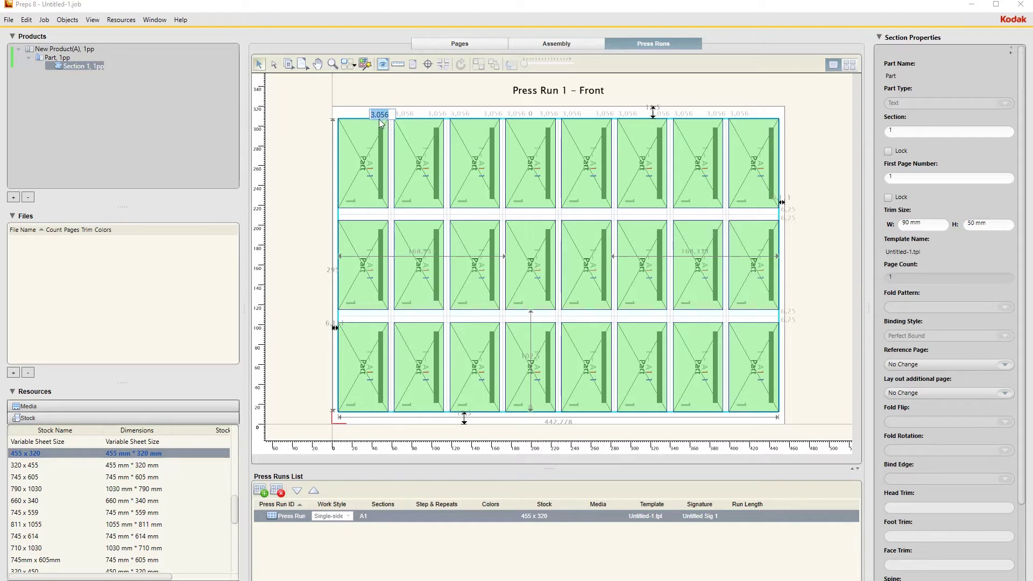
type("0")
key("Tab")
type("0")
key("Tab")
type("0")
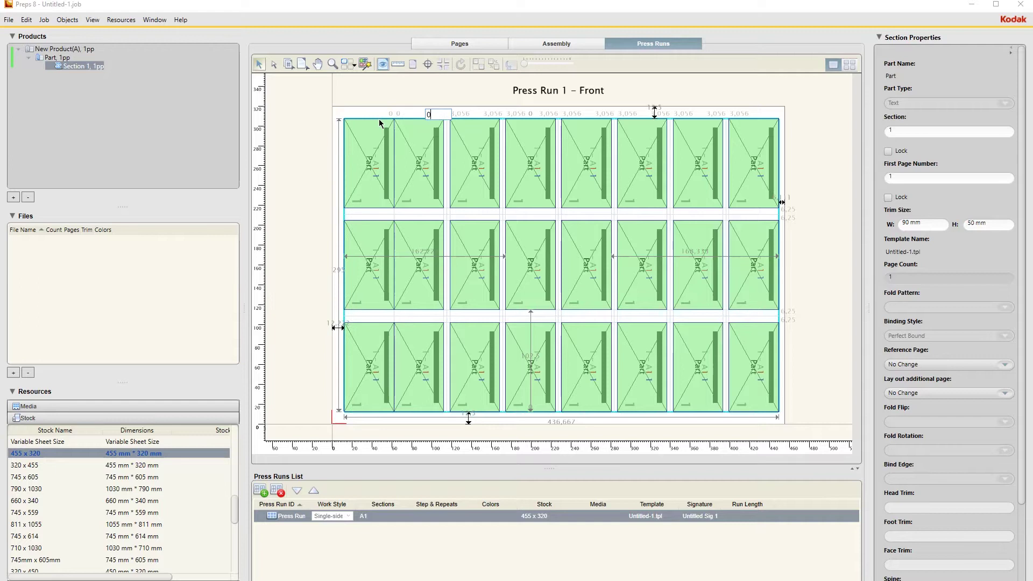
key("Tab")
type("0")
key("Tab")
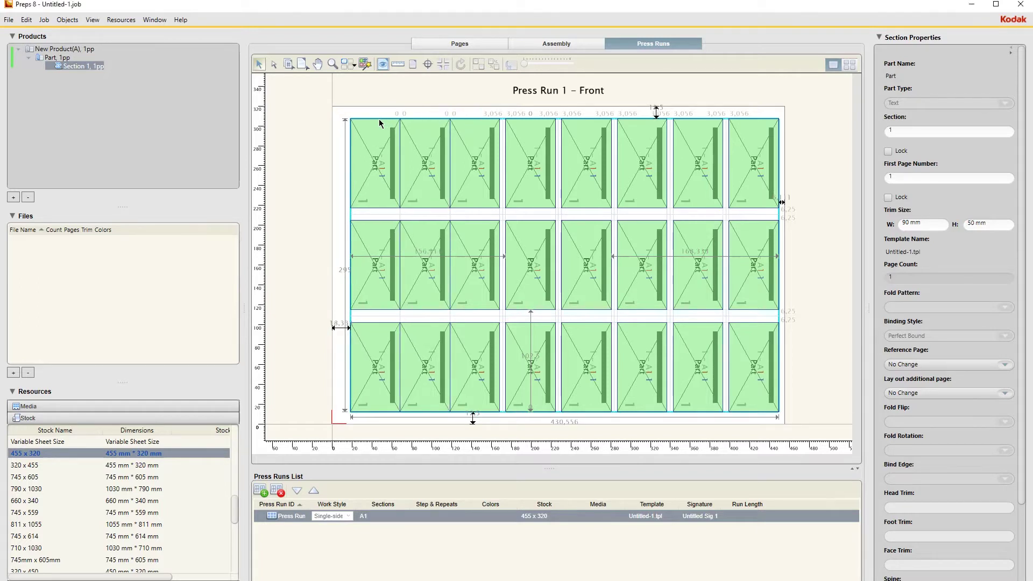
type("0")
key("Tab")
type("0")
key("Tab")
type("0")
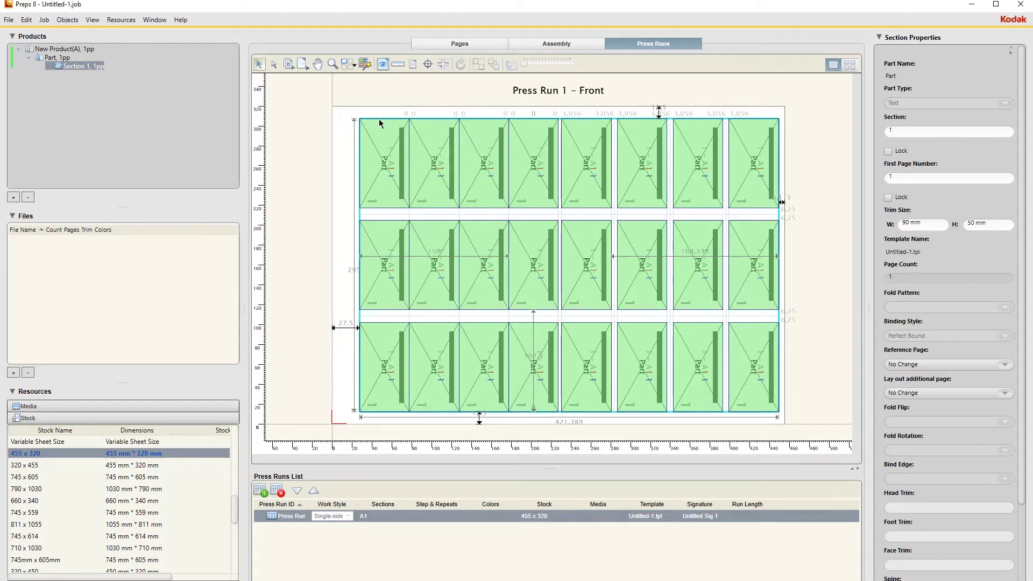
key("Tab")
type("0")
key("Tab")
type("0")
key("Tab")
type("0")
key("Tab")
type("0")
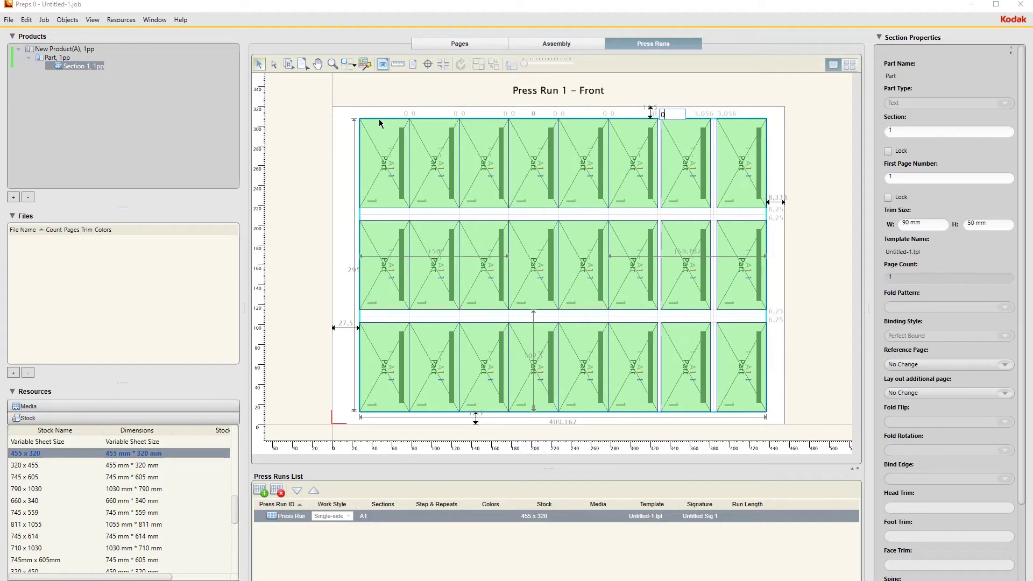
key("Tab")
Set the row gutters to 0 mm so the three rows of cards butt together
type("0")
key("Tab")
type("0")
key("Tab")
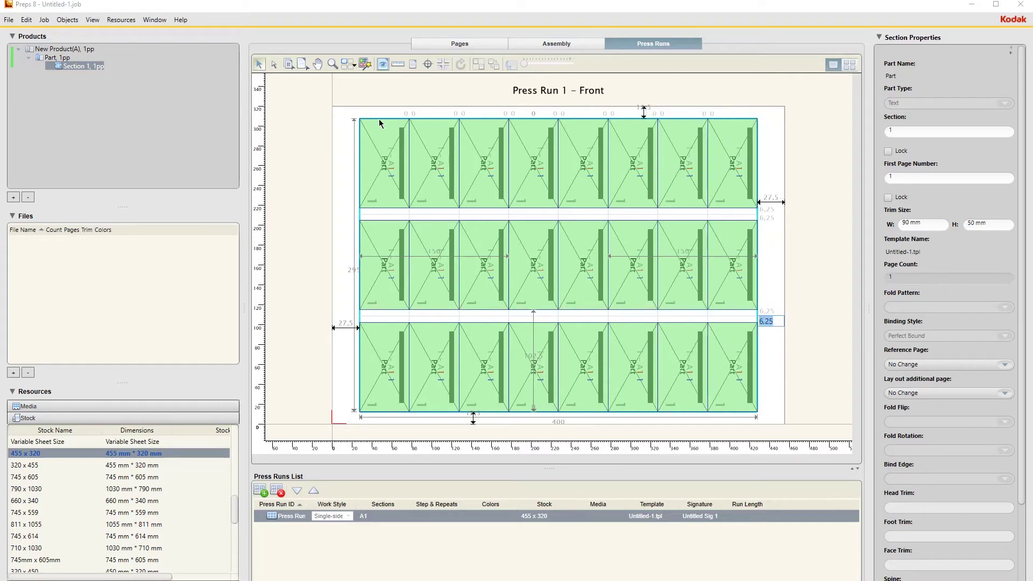
type("0")
key("Tab")
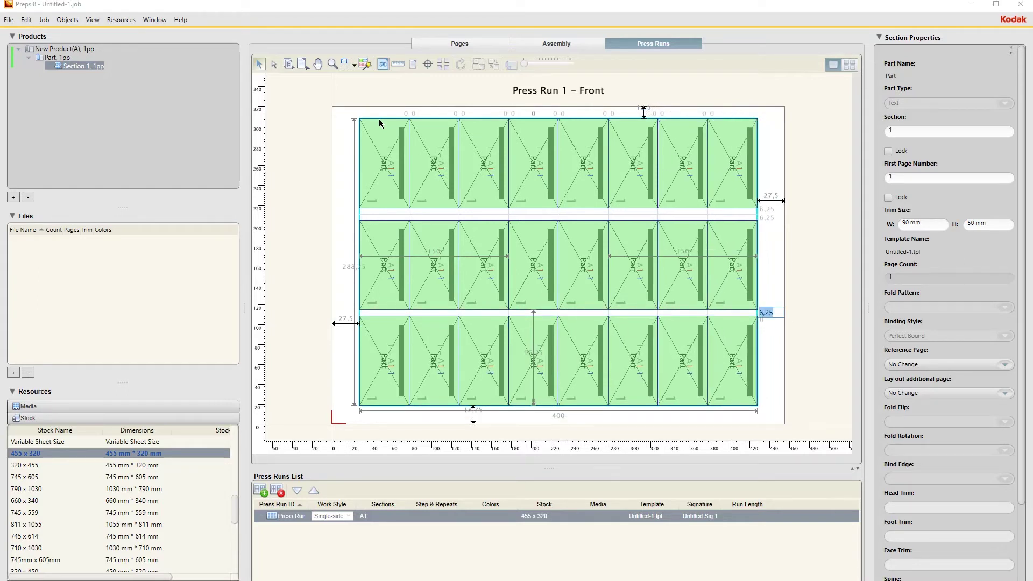
type("0")
key("Tab")
type("0")
key("Tab")
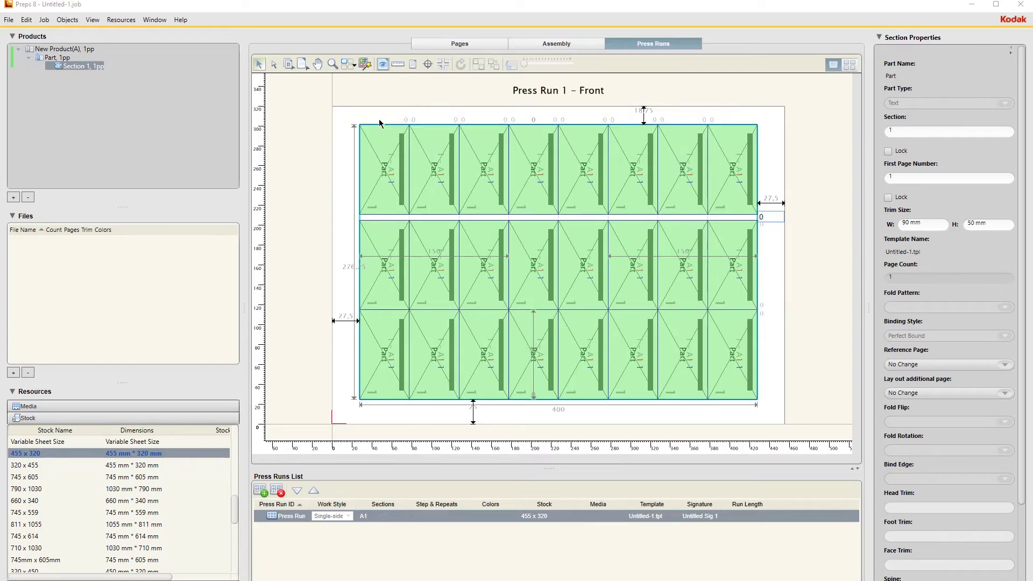
key("Return")
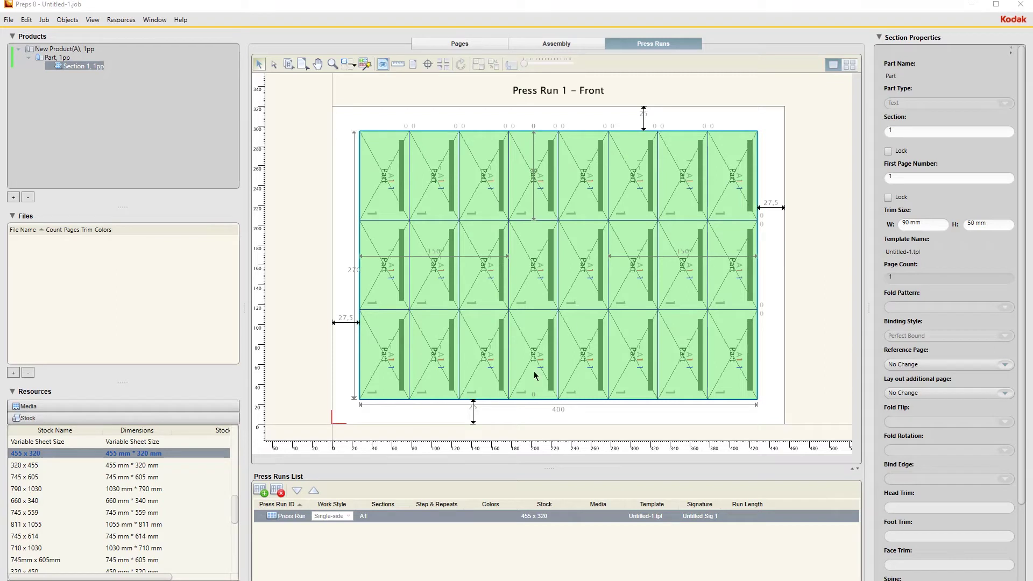
Apply the A1 Crop Marks.smk mark set from the Marks resources to the press run
double_click(474, 413)
mouse_move(776, 207)
scroll(235, 508, "down", 1)
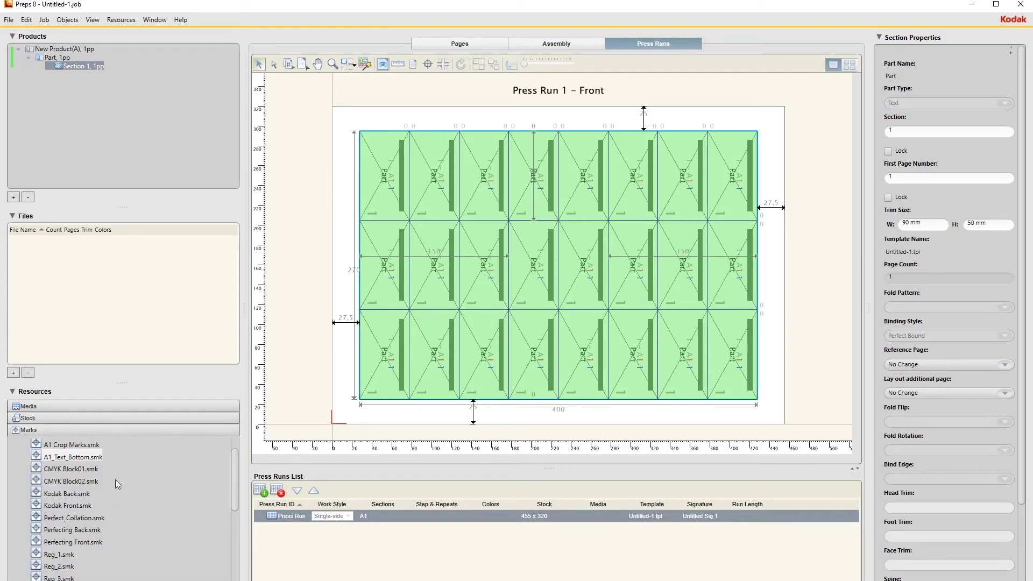
scroll(115, 479, "up", 1)
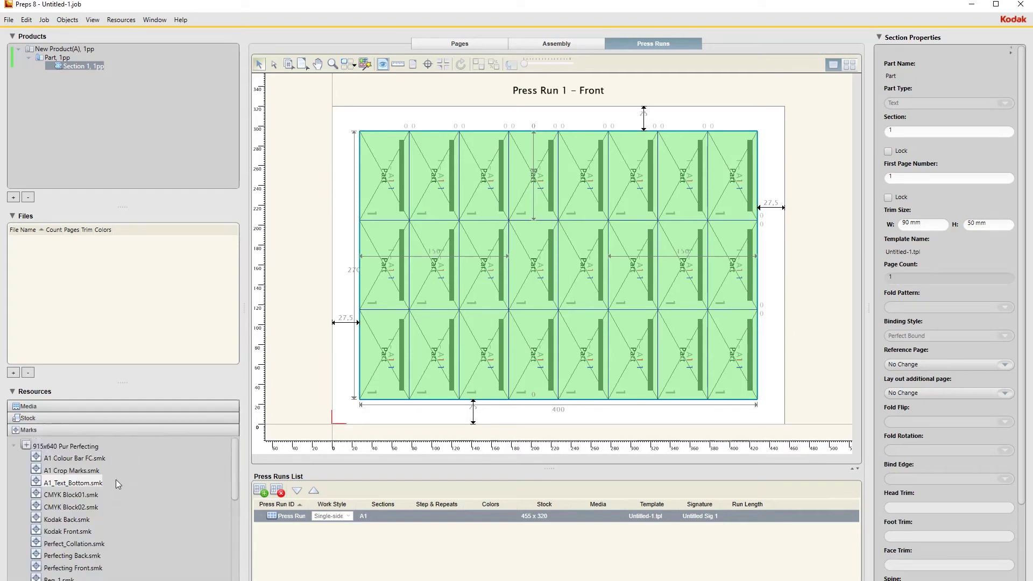
left_click(78, 472)
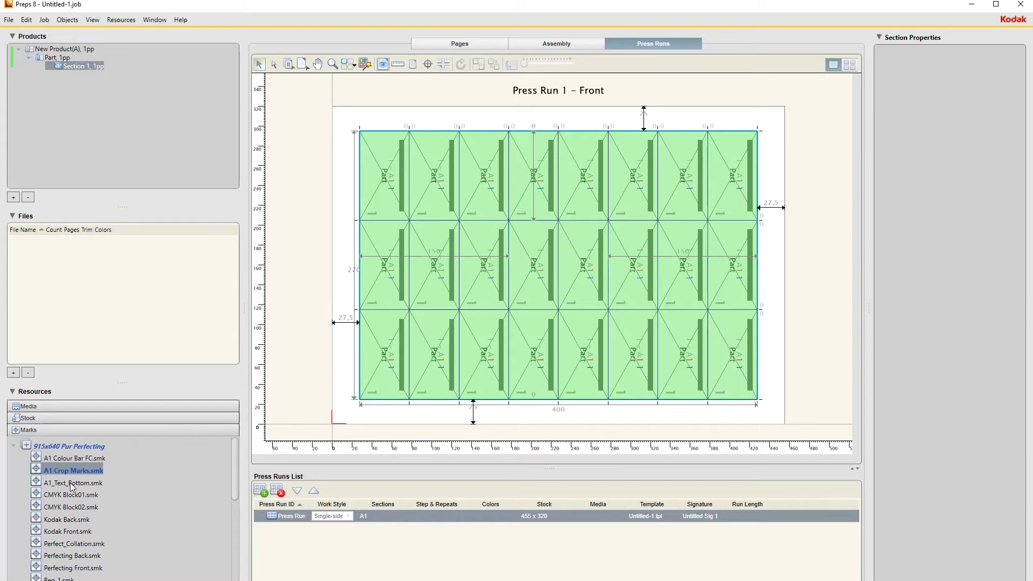
Add the A1_Text_Bottom.smk text mark and set its text size to 7 pt
double_click(71, 484)
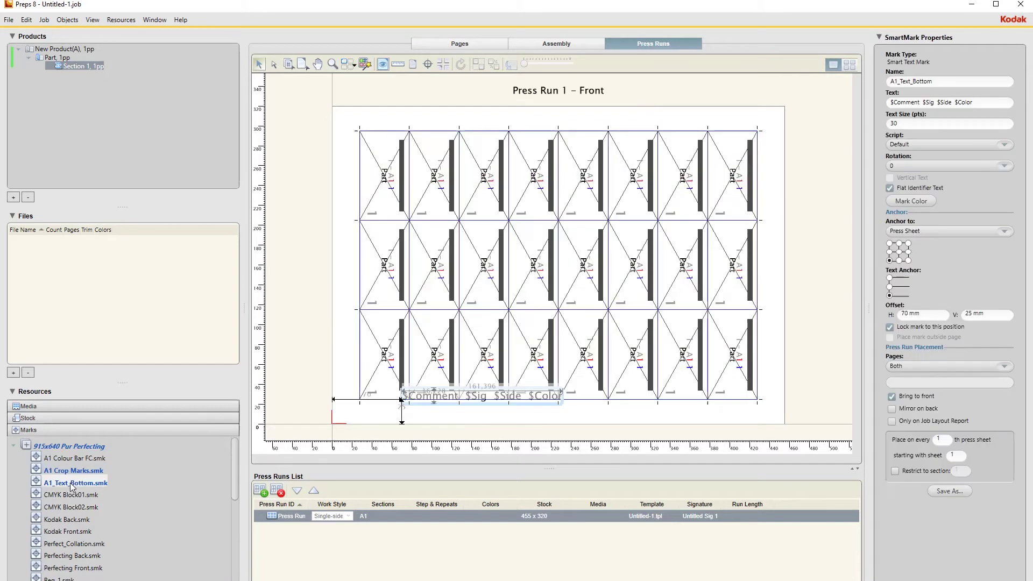
left_click(512, 420)
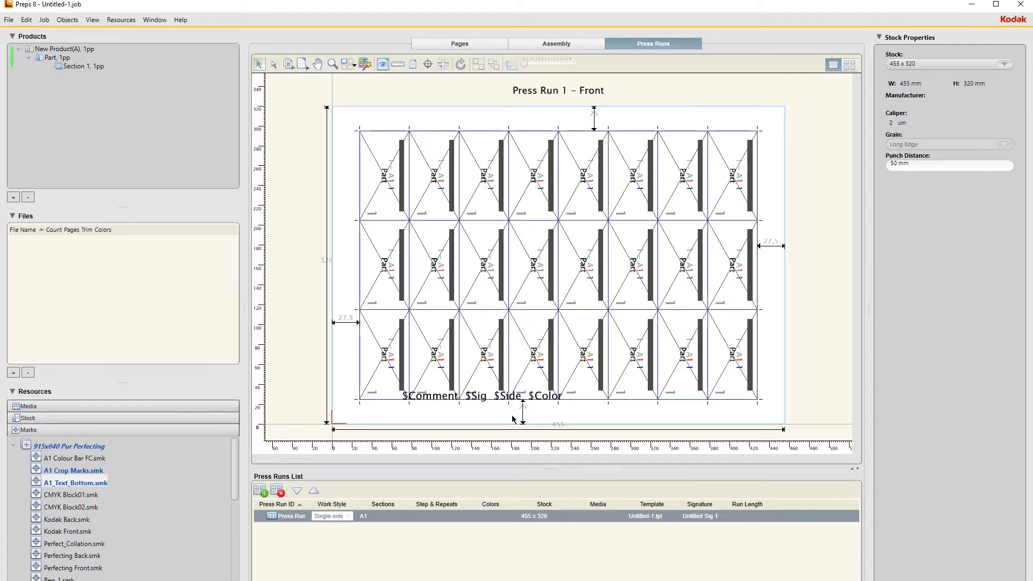
left_click(433, 401)
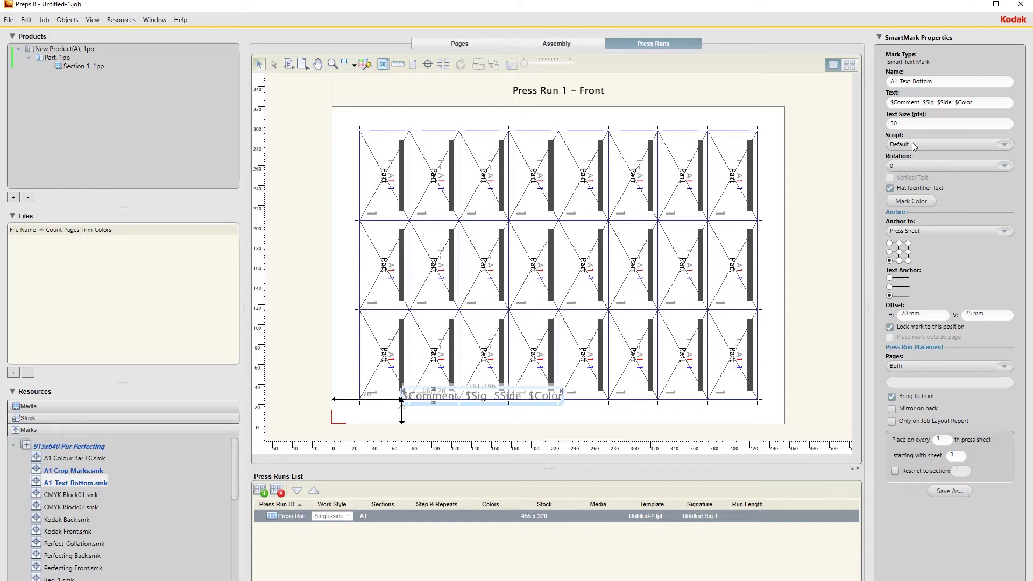
left_click_drag(907, 124, 877, 125)
type("7")
key("Return")
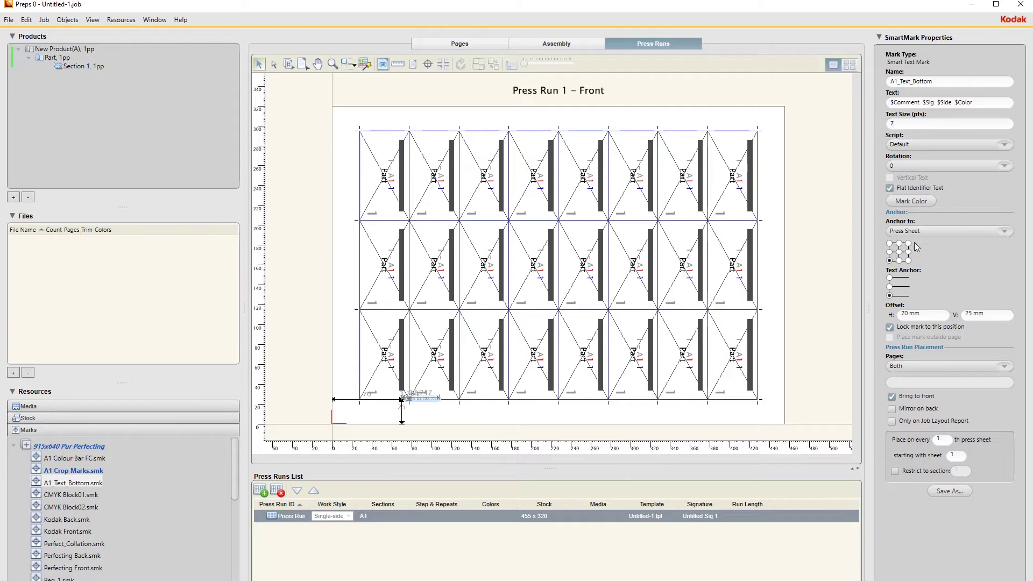
Anchor the text mark to the imposition by its top, offset 10 mm horizontally and -6 mm vertically
left_click(931, 230)
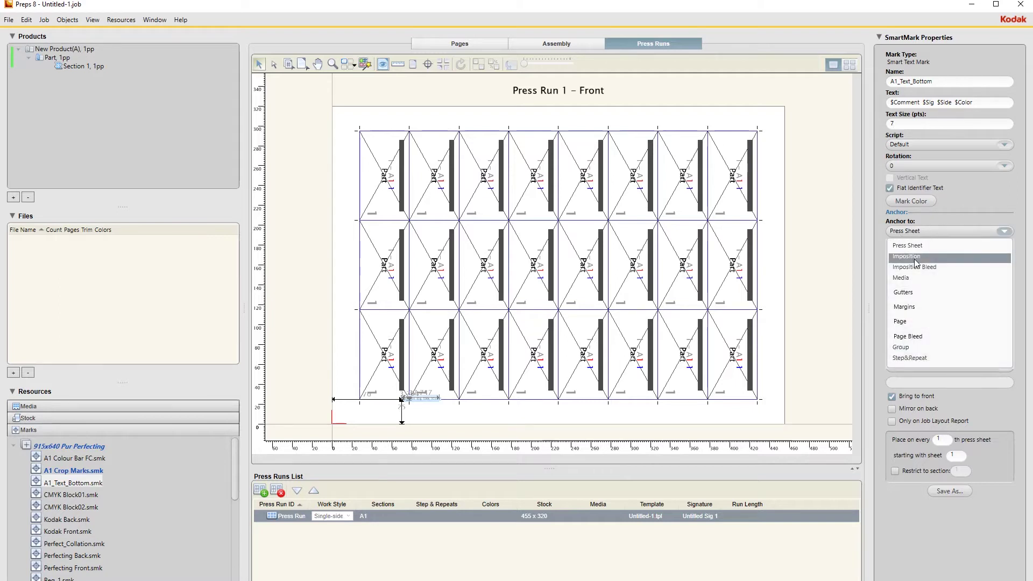
left_click(915, 257)
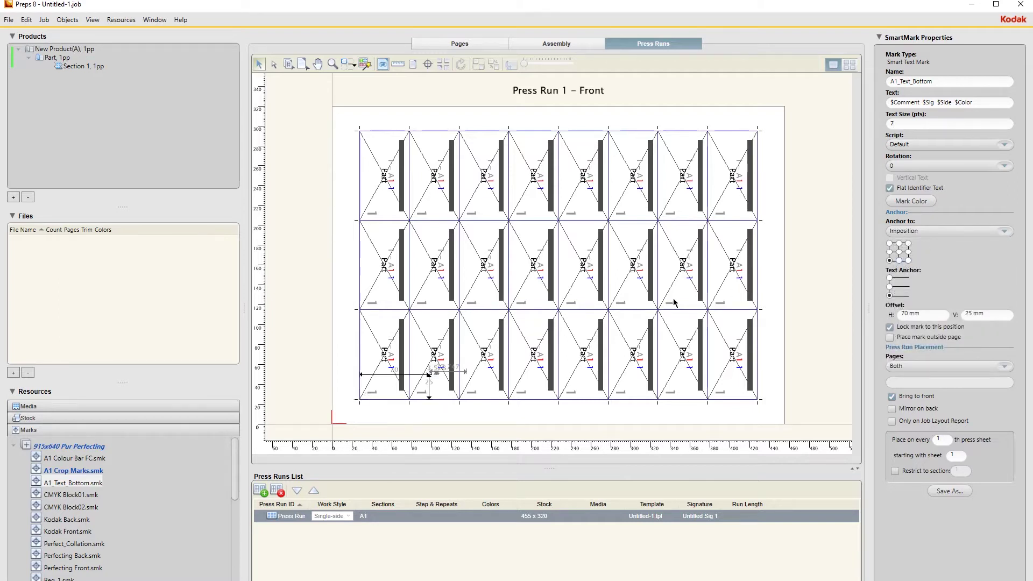
left_click(890, 279)
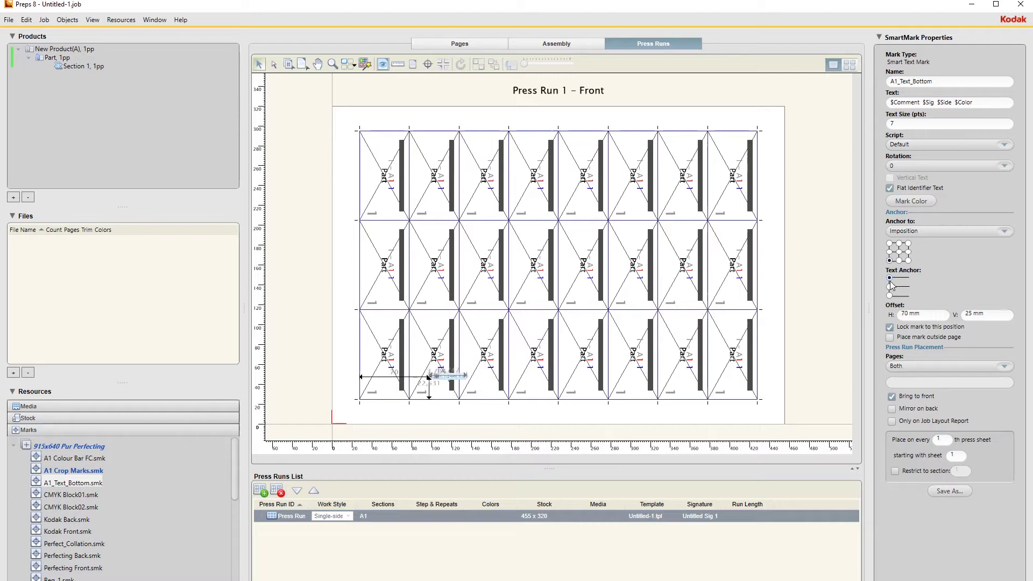
double_click(906, 313)
type("1")
key("Return")
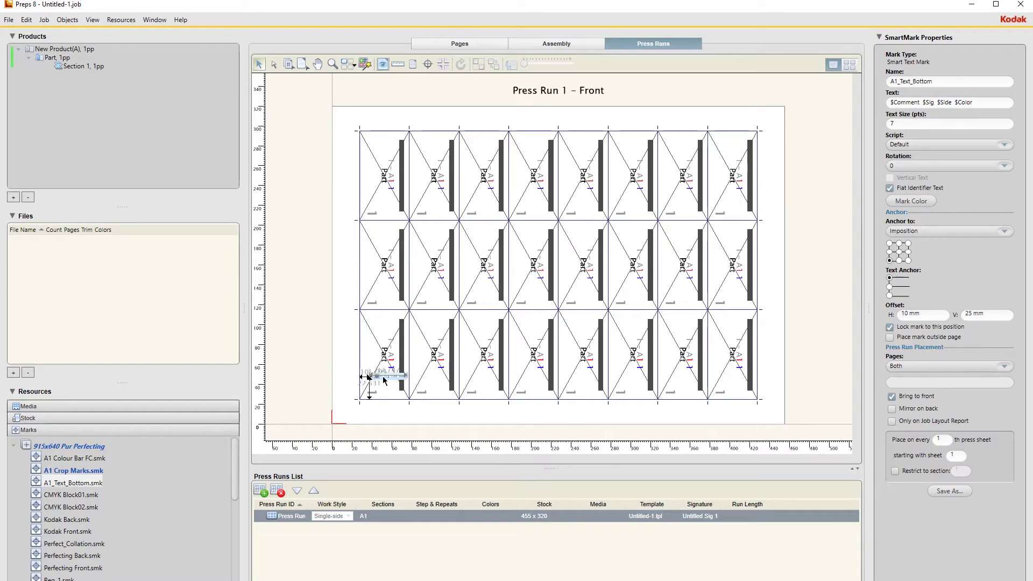
double_click(969, 314)
key("BackSpace")
type("-6")
key("Return")
left_click(353, 418)
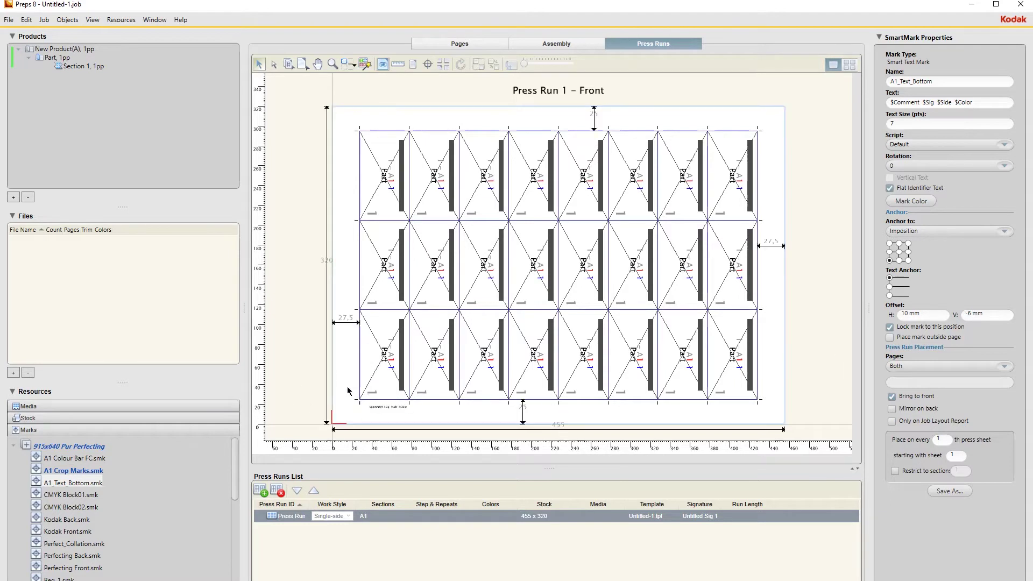
left_click(382, 405)
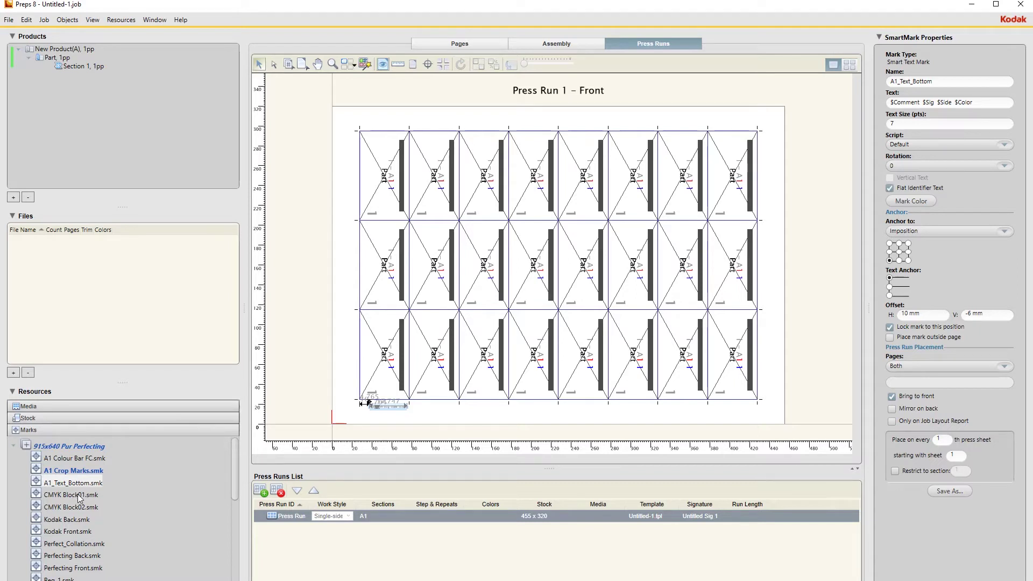
Place the CMYK Block01 mark at the sheet's top centre, anchored to the imposition
left_click_drag(79, 496, 558, 142)
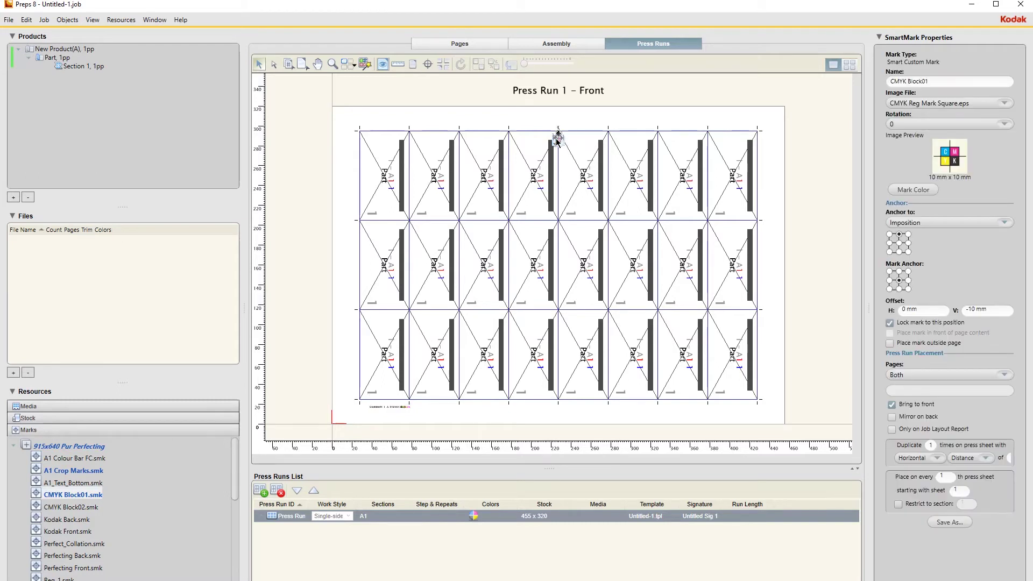
left_click(925, 223)
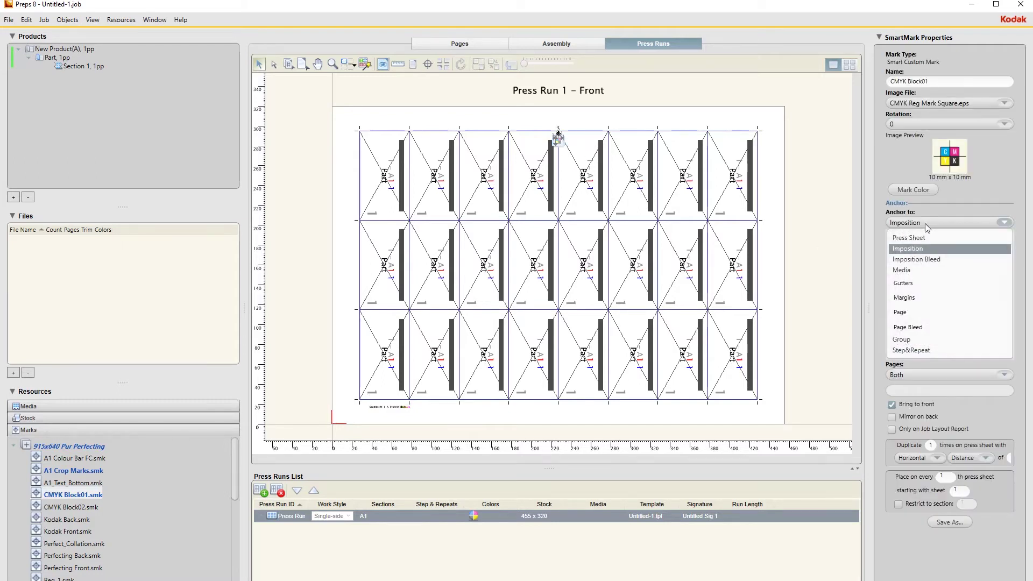
left_click(953, 211)
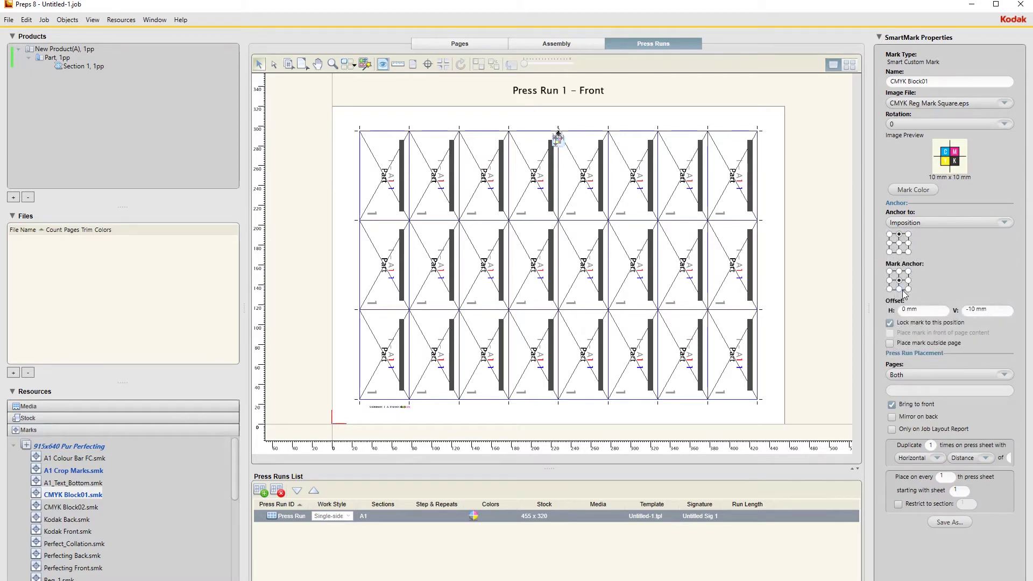
Change the mark's vertical offset from -10 mm to 10 mm and check its new position
double_click(975, 311)
key("BackSpace")
key("BackSpace")
type("10")
key("Return")
left_click(651, 98)
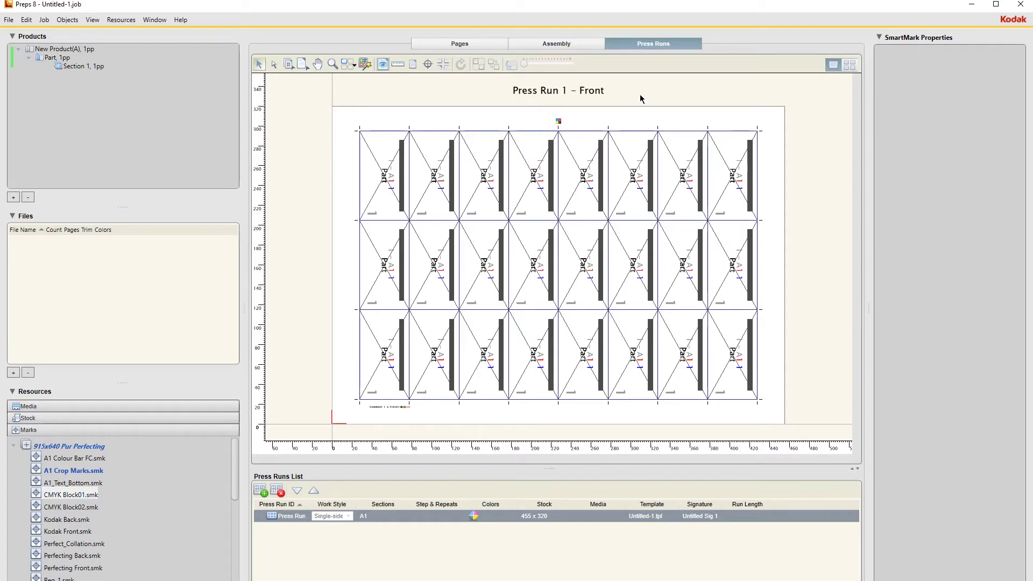
left_click(558, 123)
left_click(657, 88)
Use File > Save As and browse to Araxi › Jobs › Video Tutorials › UserDefinedFolders
left_click(10, 20)
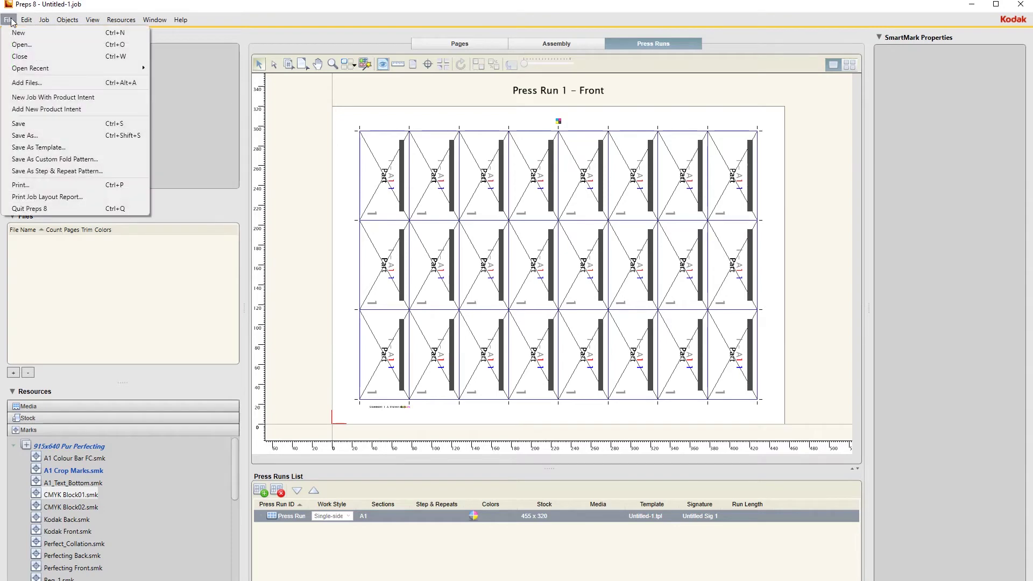
left_click(25, 136)
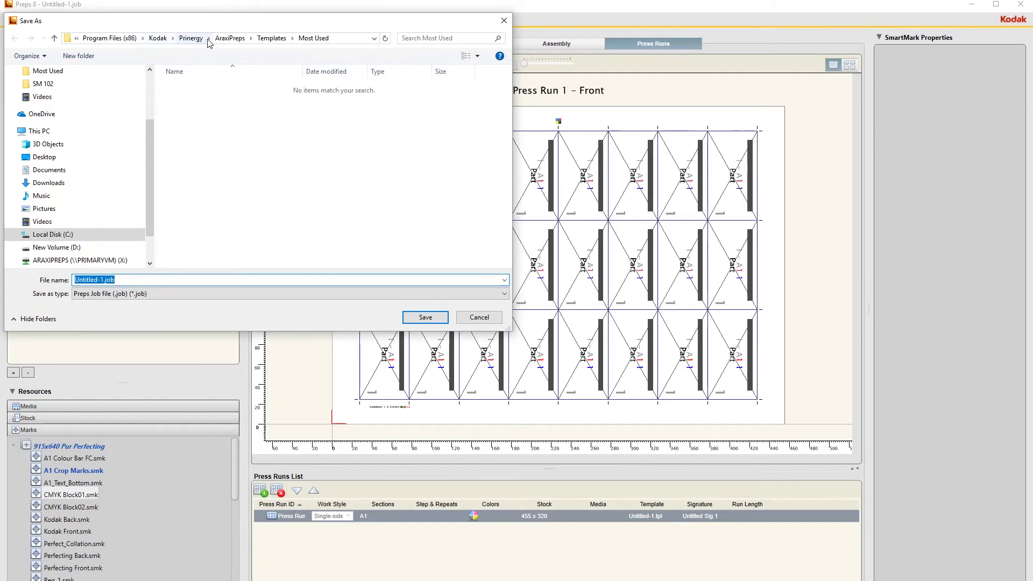
scroll(151, 231, "down", 1)
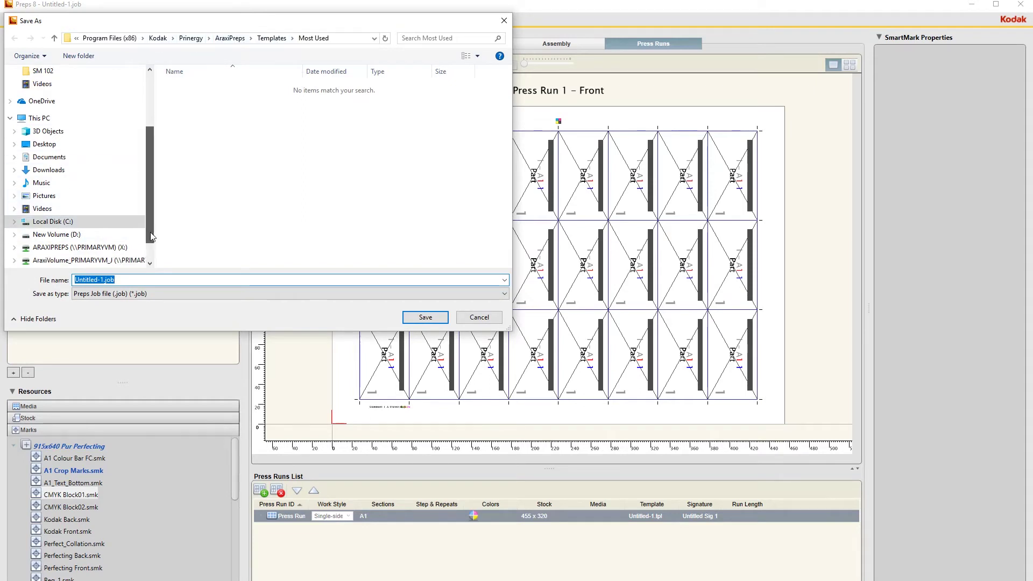
left_click(102, 235)
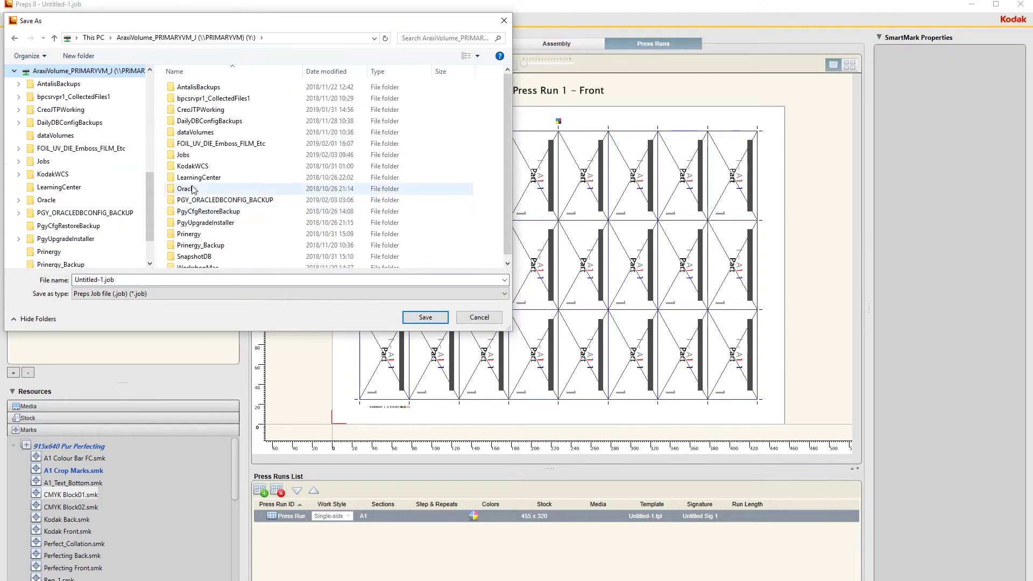
double_click(196, 155)
left_click(193, 154)
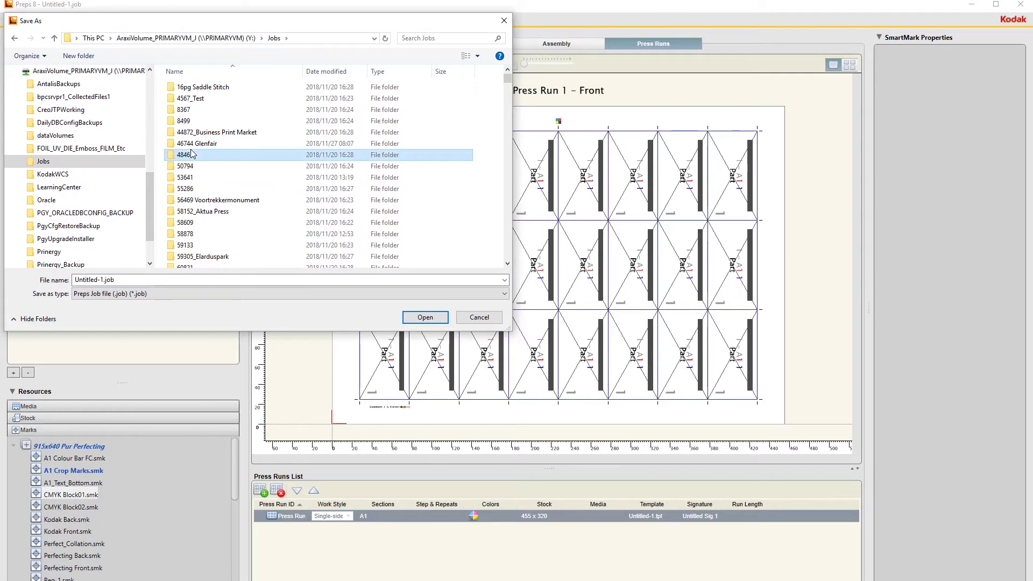
key("v")
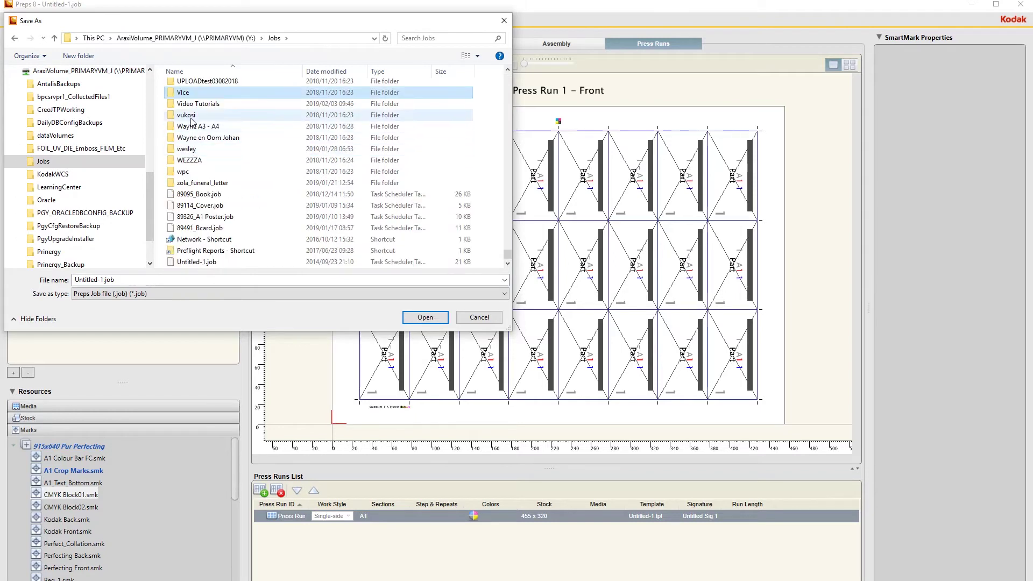
key("Down")
key("Return")
double_click(199, 143)
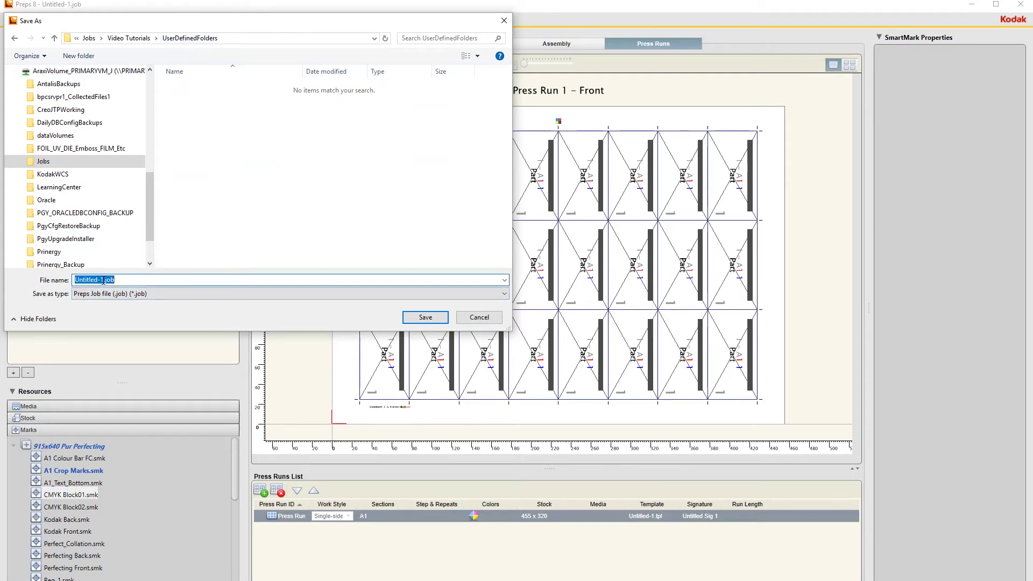
Rename the job from Untitled-1 to '88888_bc 90 x 50 Single Sided' and save it
left_click_drag(104, 280, 71, 283)
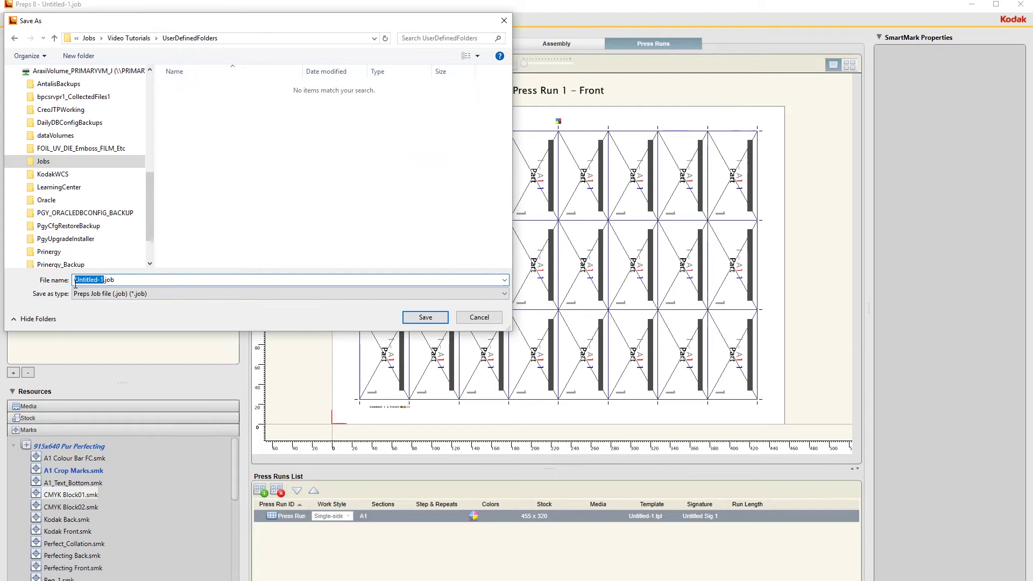
type("88888")
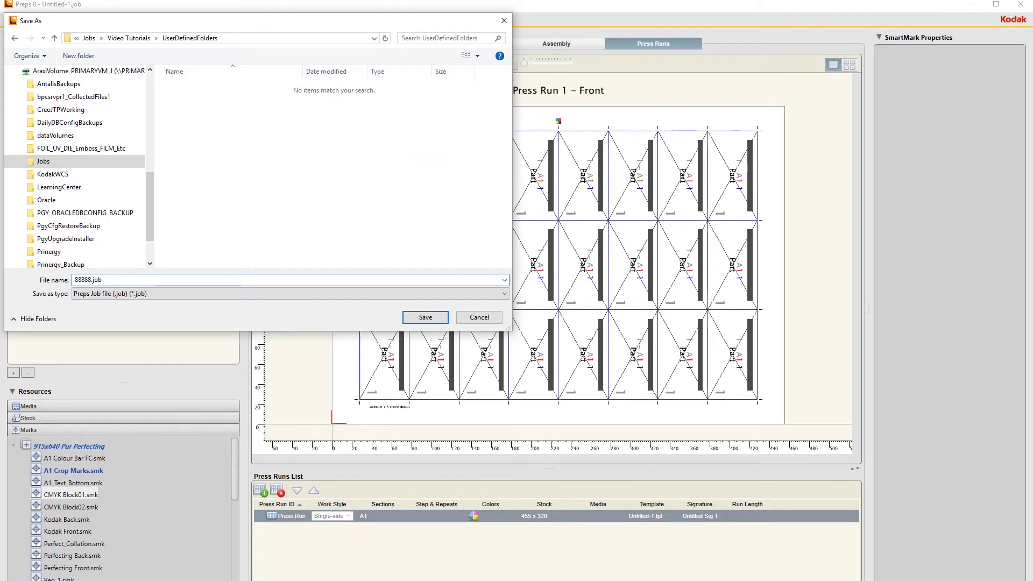
type("_")
type("bc 90 x 50 Single Sided")
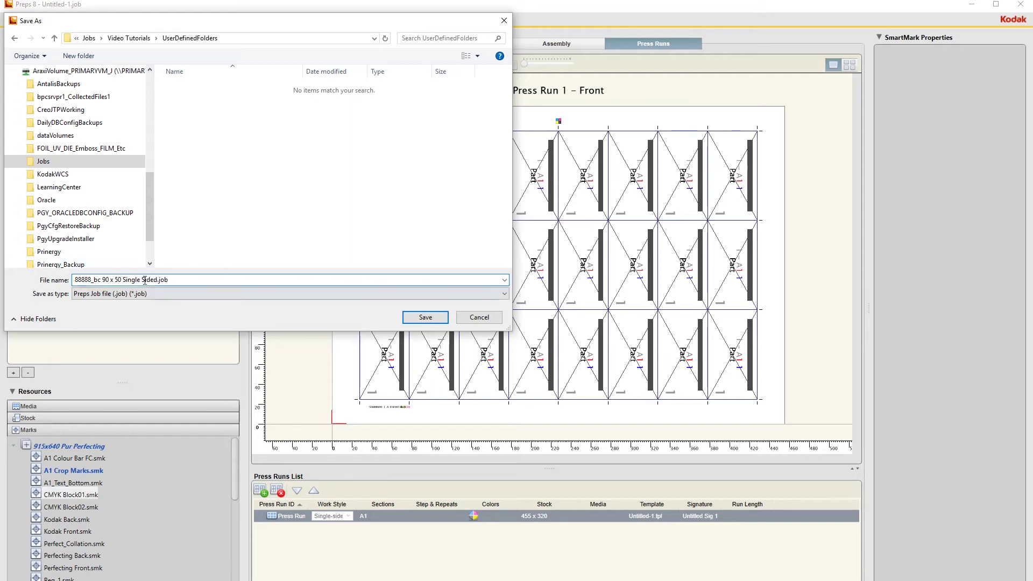
left_click_drag(158, 280, 72, 284)
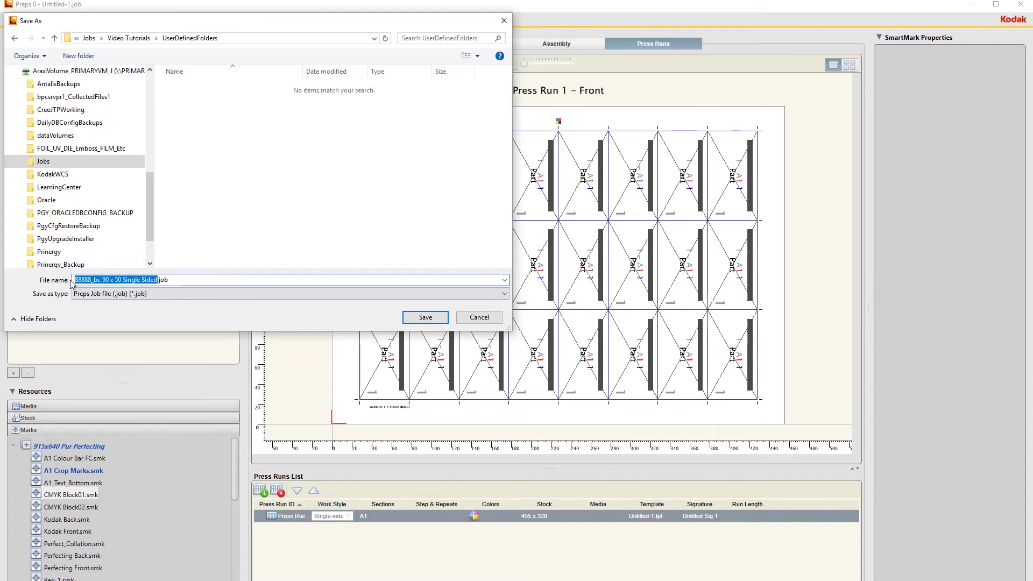
type("Shaun")
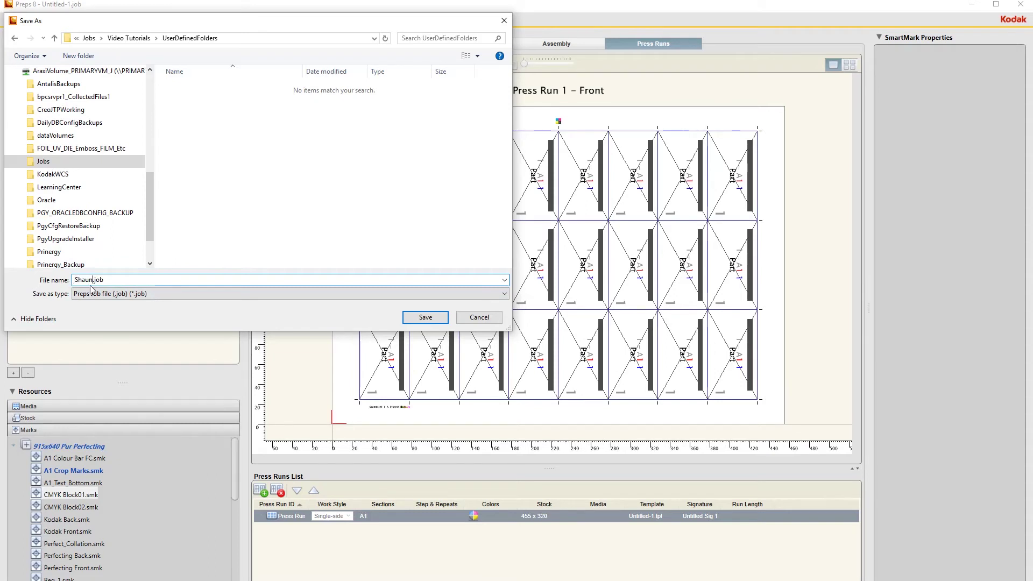
key("ctrl+z")
key("ctrl+c")
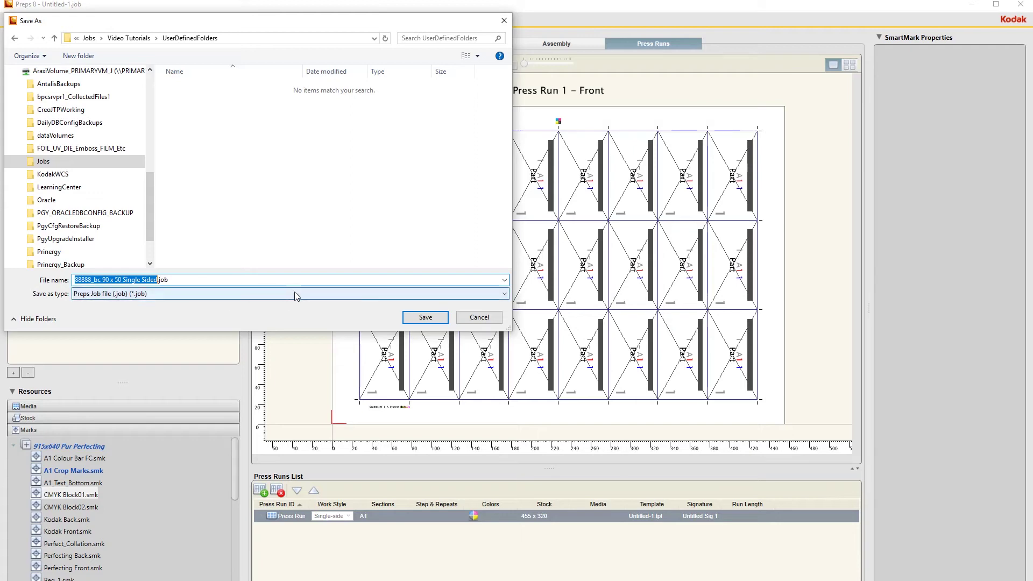
left_click(435, 320)
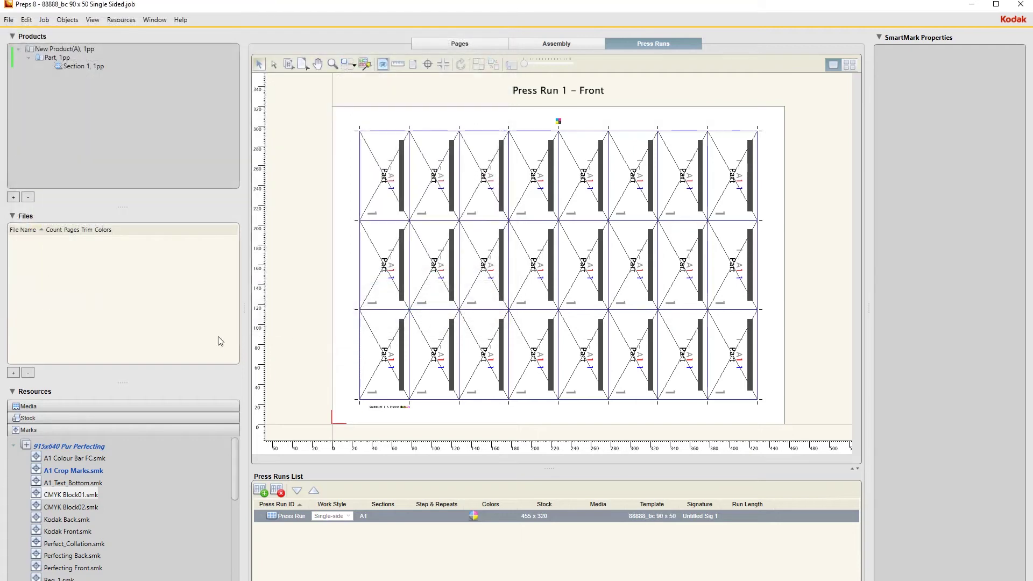
Print the press run to JDF with the job name pasted as comment, saving 88888_bc 90 x 50 Single Sided.JDF
key("ctrl+p")
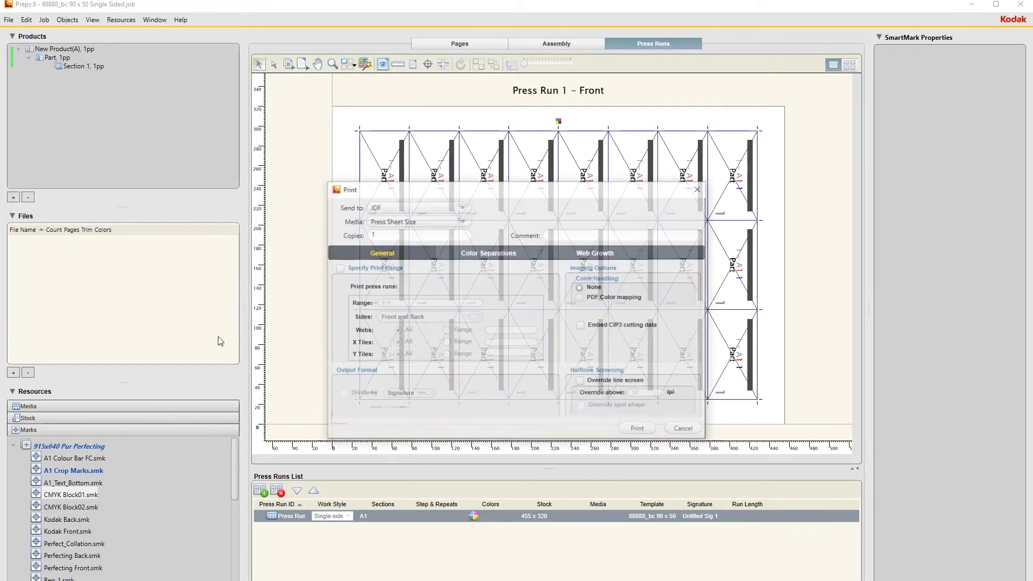
left_click(415, 206)
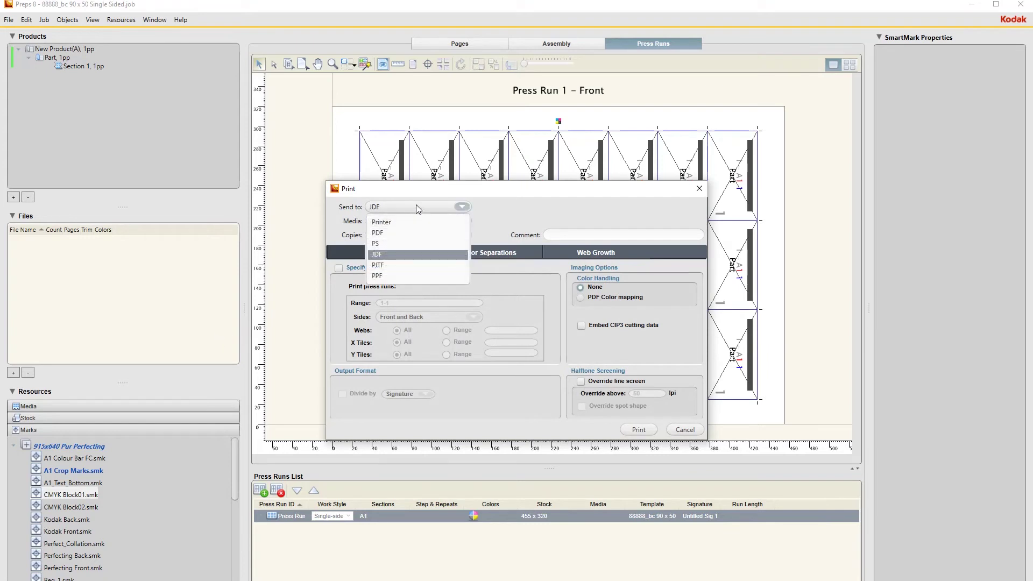
left_click(416, 207)
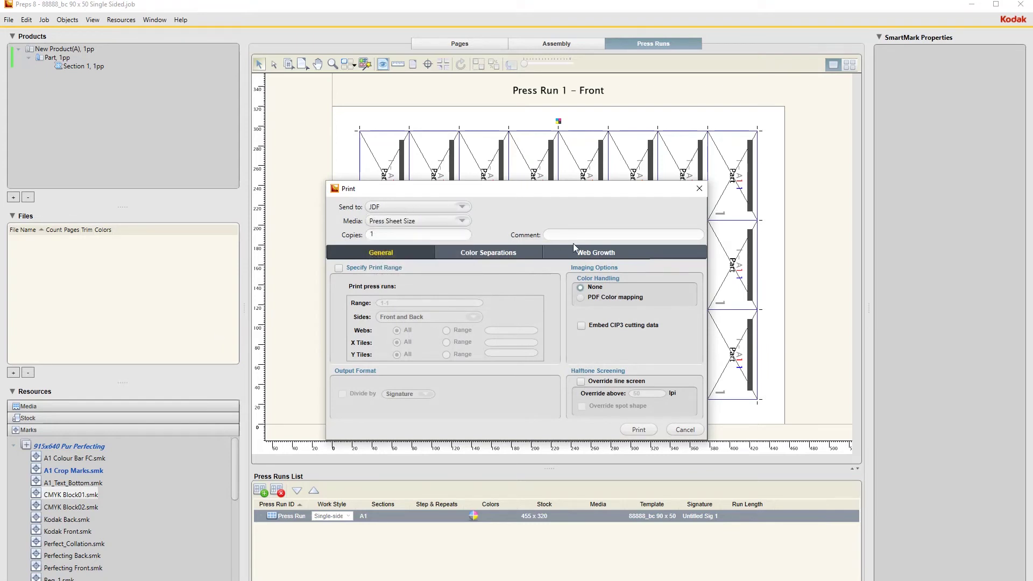
left_click(562, 235)
key("ctrl+v")
left_click_drag(509, 188, 517, 90)
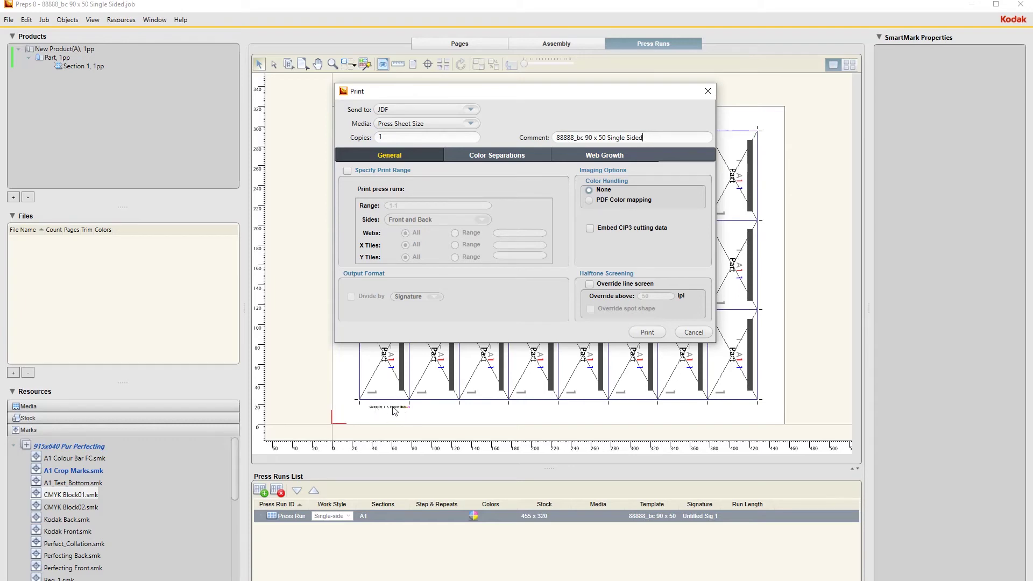
left_click(660, 334)
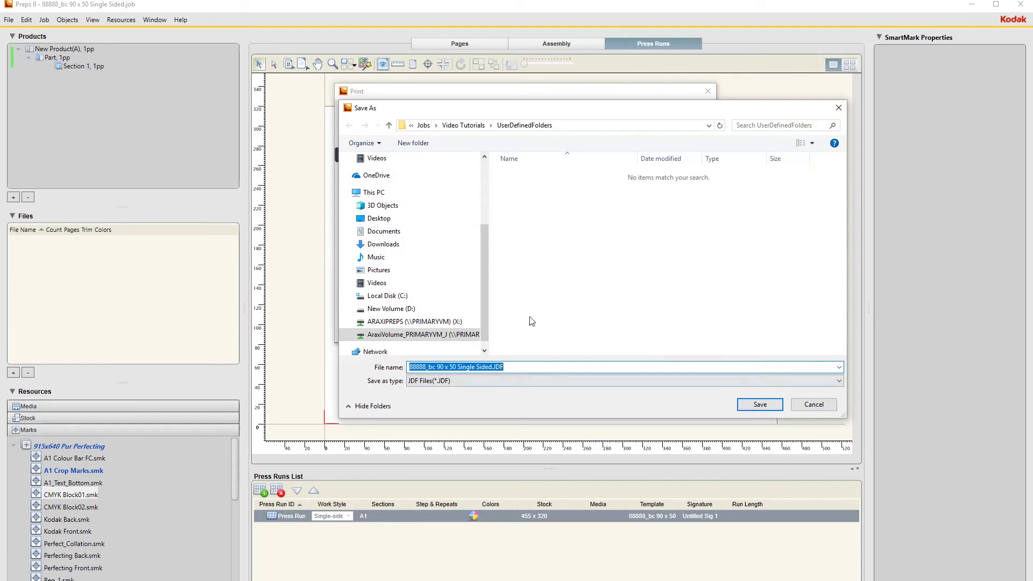
left_click(761, 405)
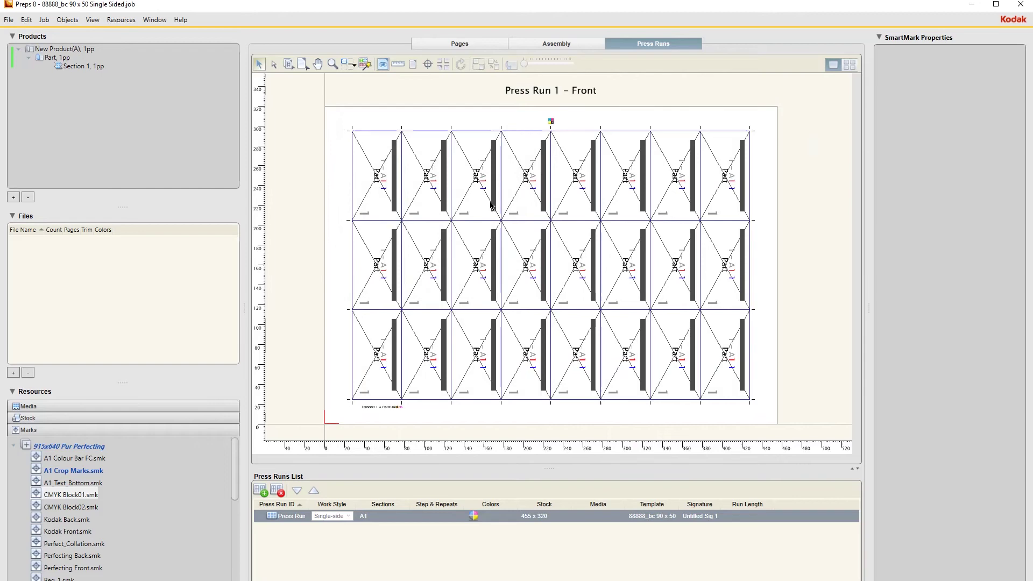
Switch to the Video Tutorials job in Job Manager and choose File > Import Imposition
left_click(240, 579)
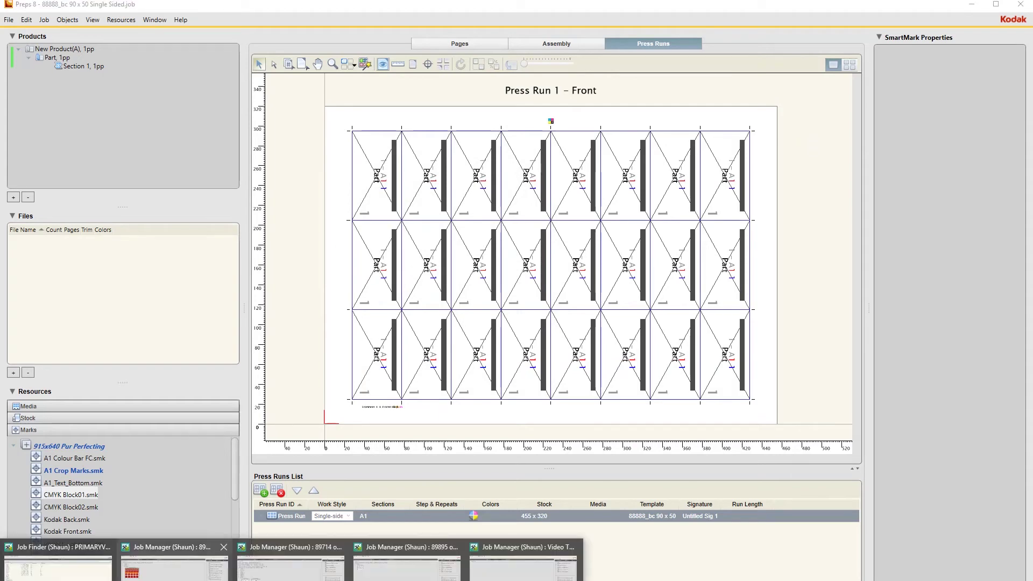
left_click(524, 562)
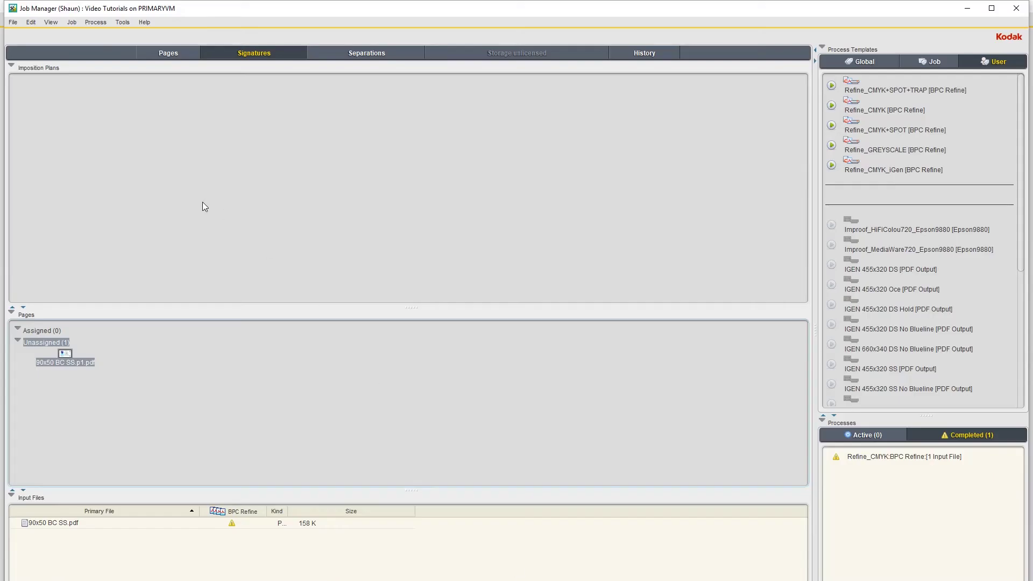
left_click(146, 115)
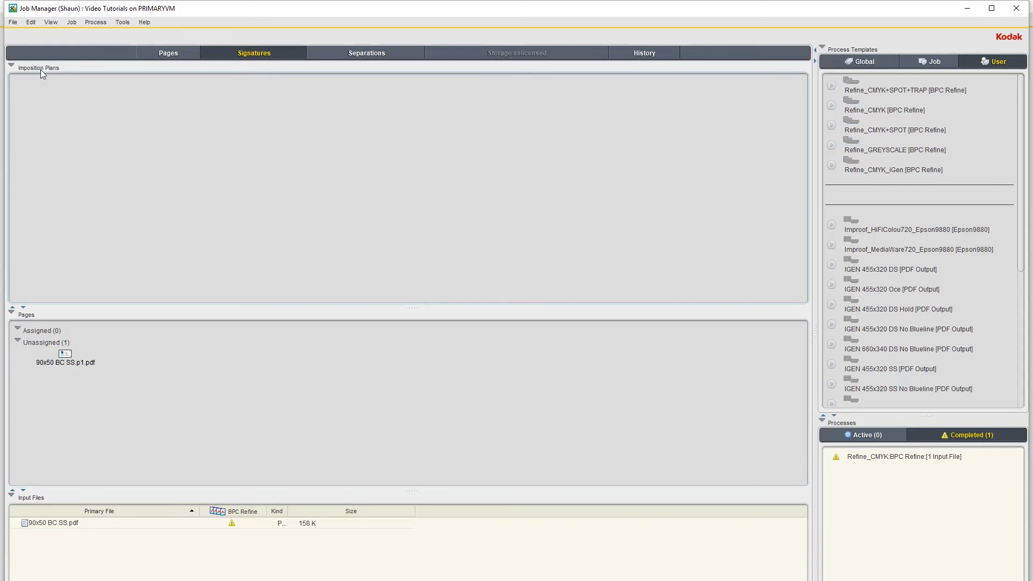
right_click(164, 126)
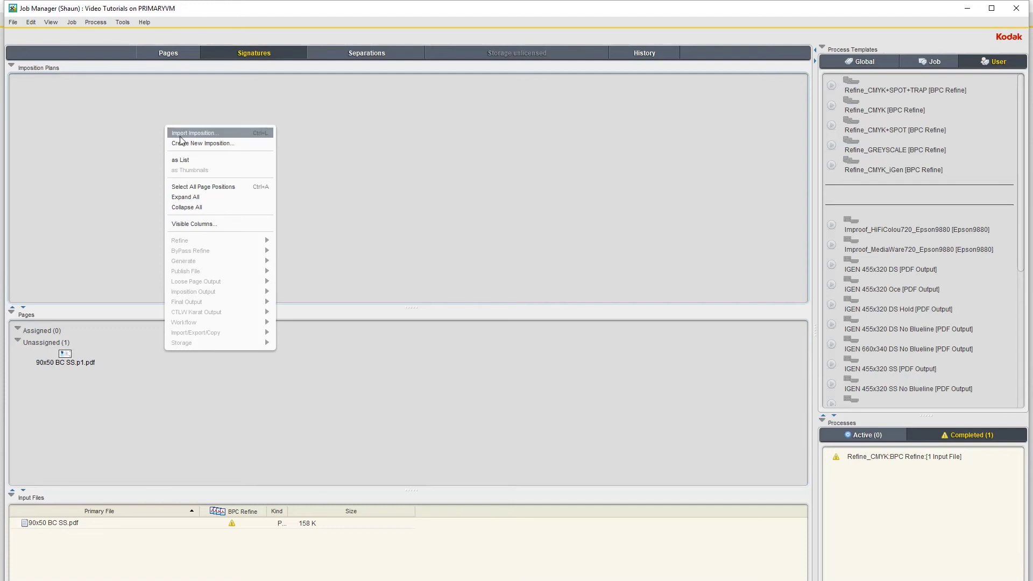
left_click(92, 138)
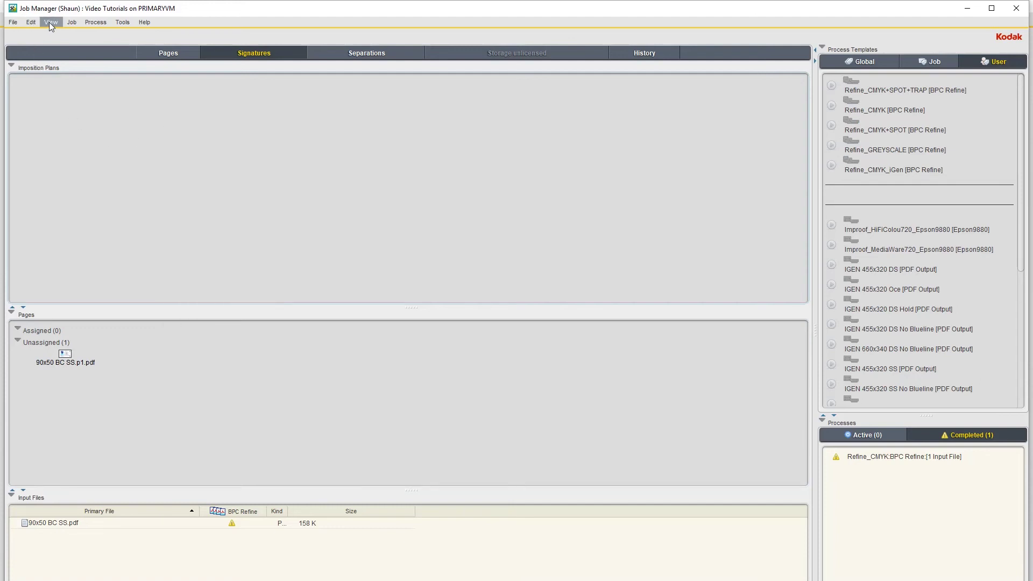
left_click(70, 22)
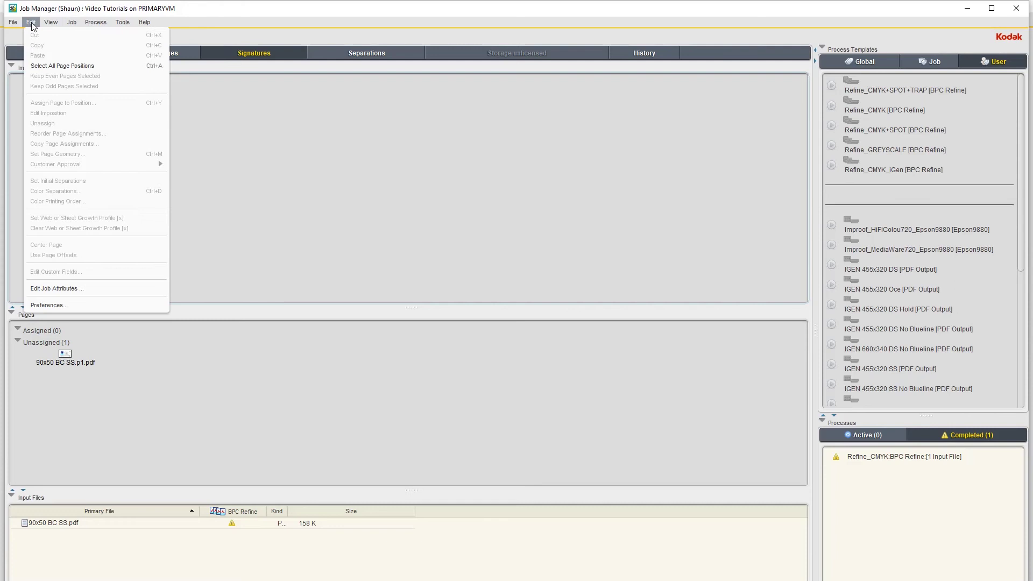
mouse_move(13, 23)
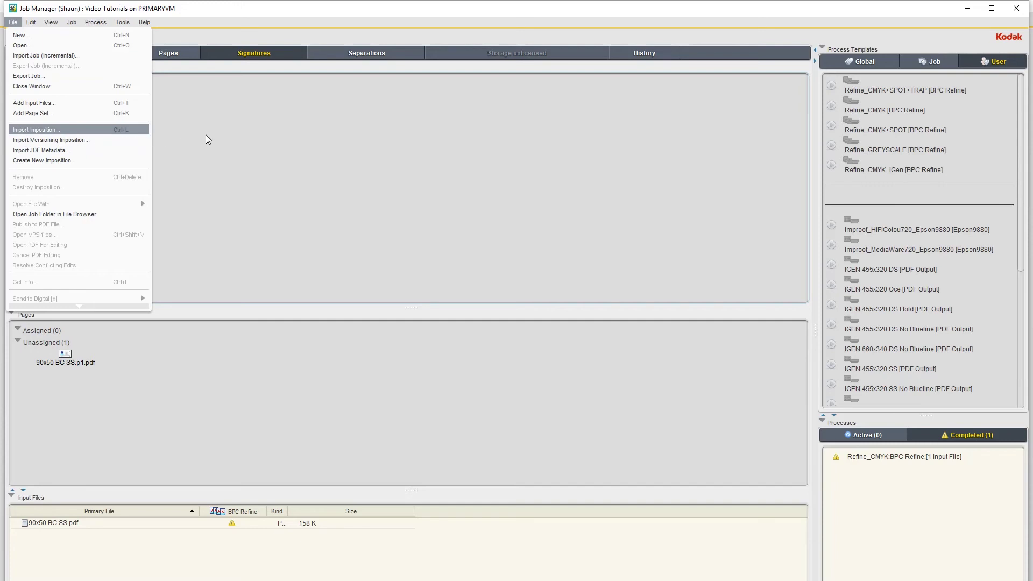
key("Return")
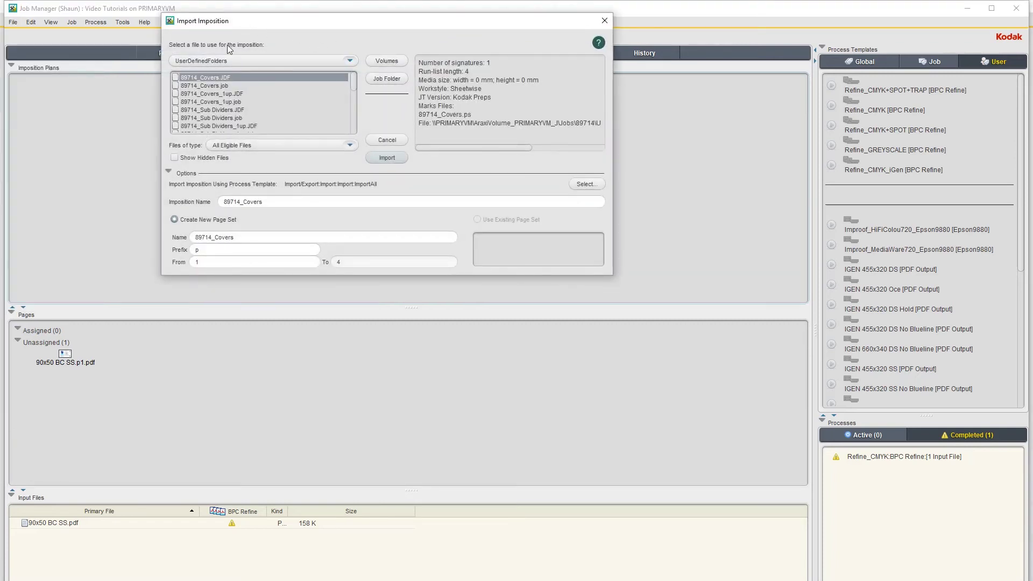
Import 88888_bc 90 x 50 Single Sided.JDF from UserDefinedFolders and close the process report
left_click(385, 79)
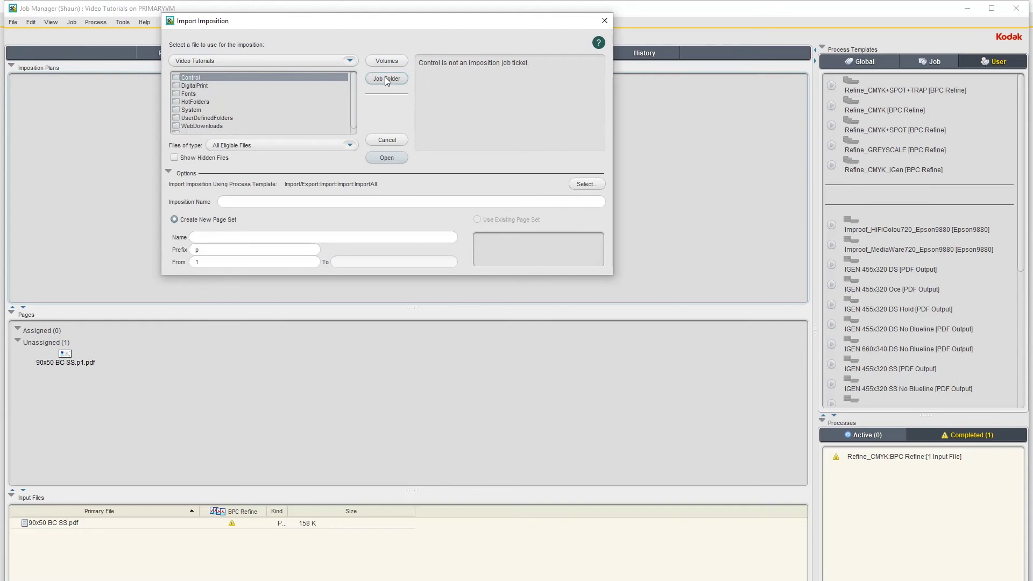
double_click(206, 118)
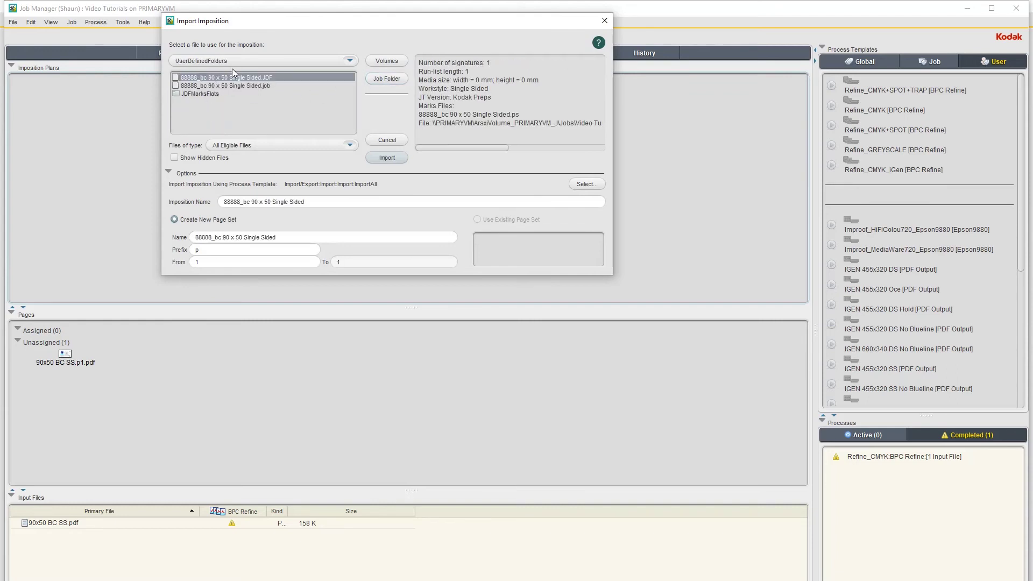
left_click(245, 86)
left_click(244, 79)
left_click(388, 157)
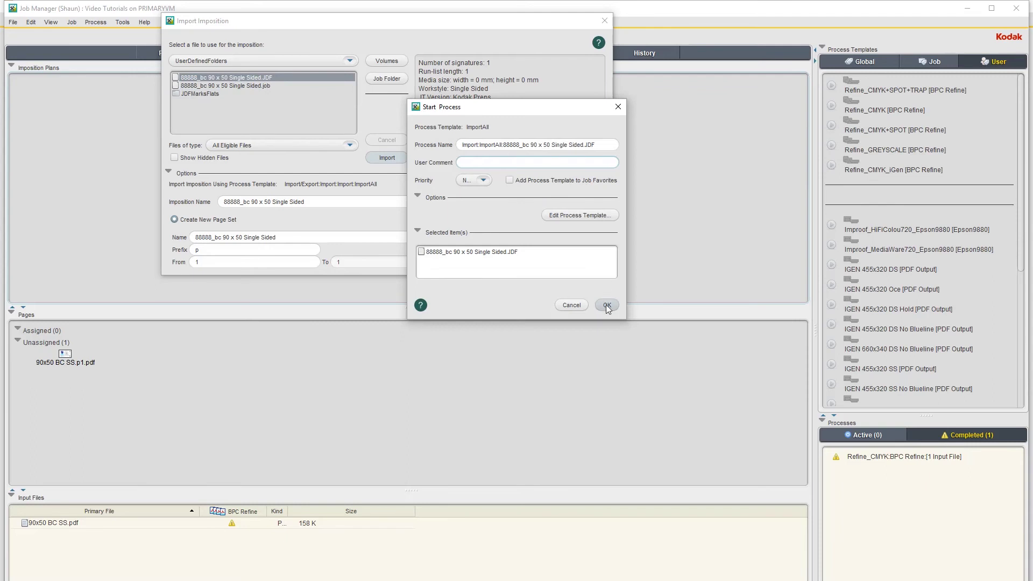
left_click(606, 304)
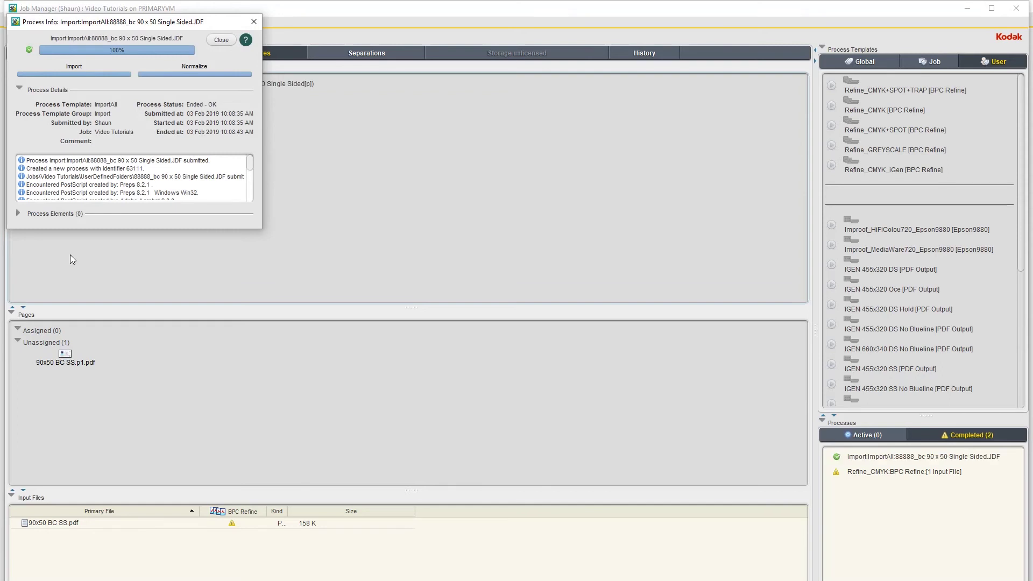
left_click(254, 23)
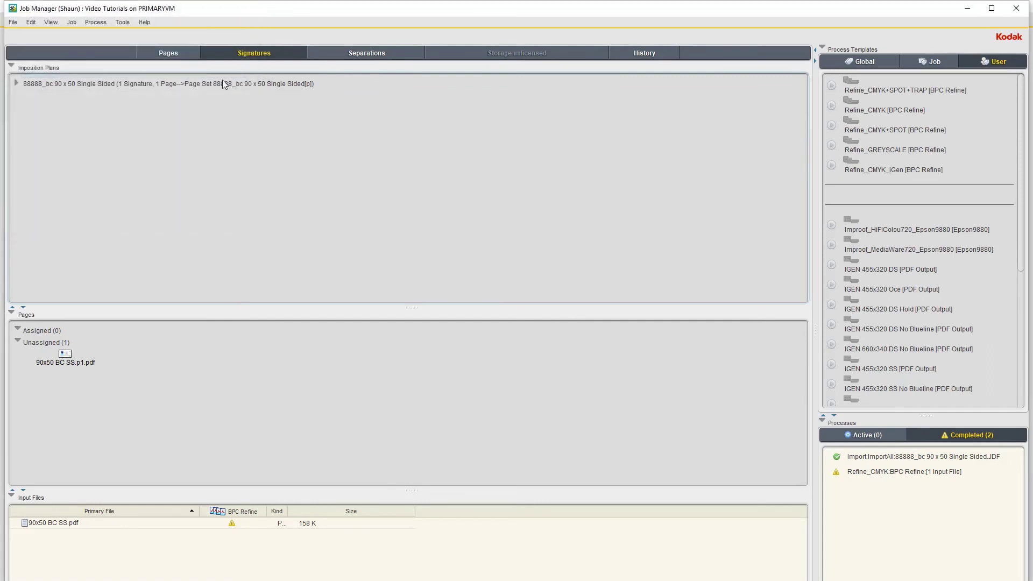
Expand the imposition plan and drag 90x50 BC SS.p1.pdf onto A Front 1: Sheet-1
left_click(17, 84)
left_click(18, 94)
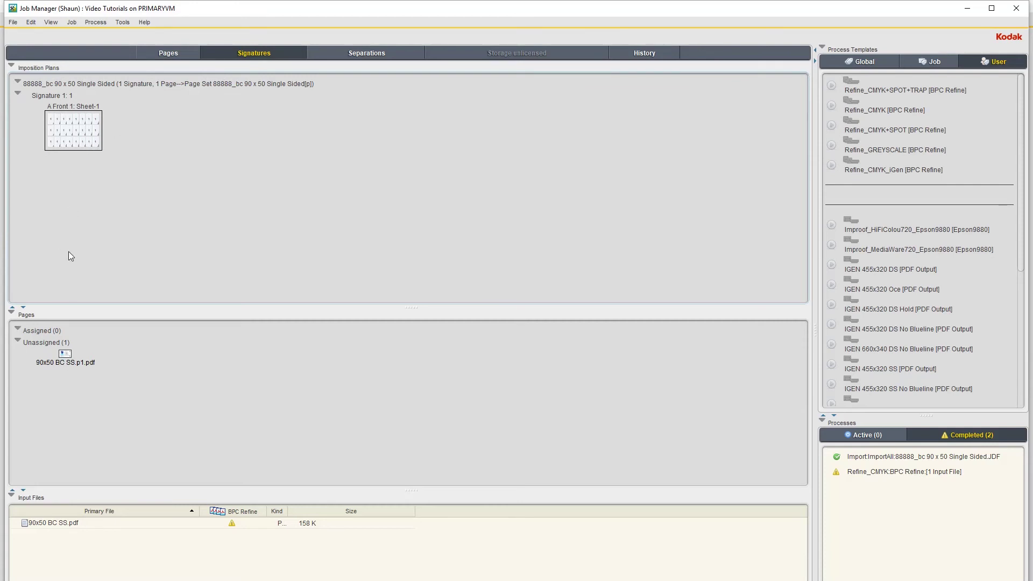
left_click(68, 355)
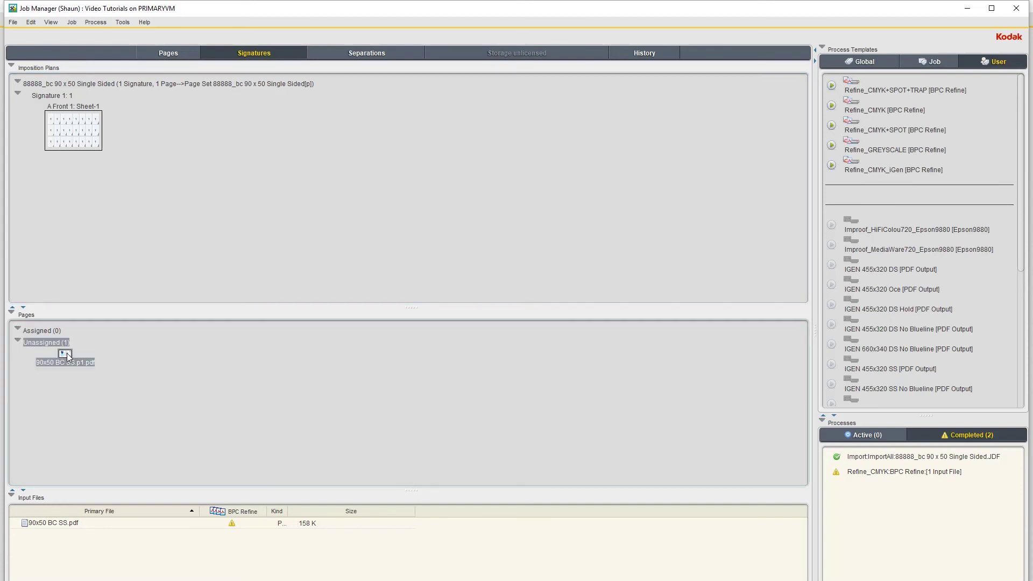
left_click_drag(68, 357, 67, 147)
Unassign the page, then reassign it to position p1 with Assign Page to Position
left_click(66, 343)
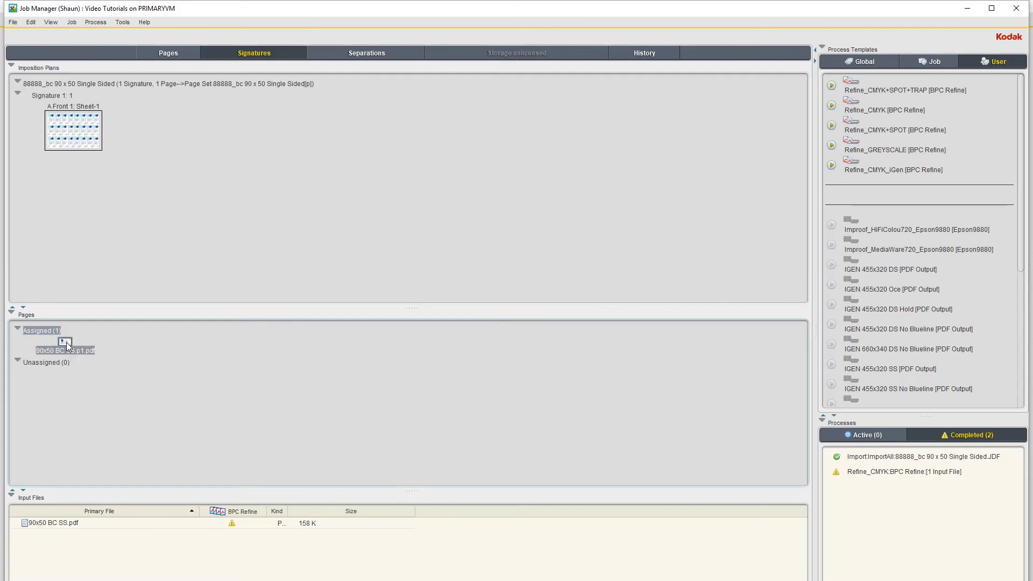
right_click(66, 343)
left_click(108, 396)
right_click(66, 354)
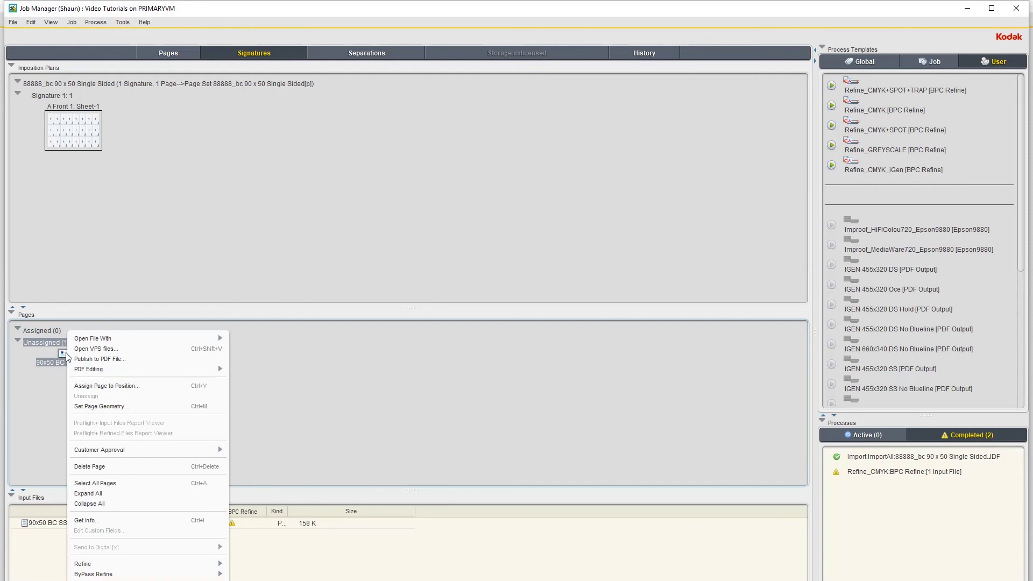
left_click(85, 388)
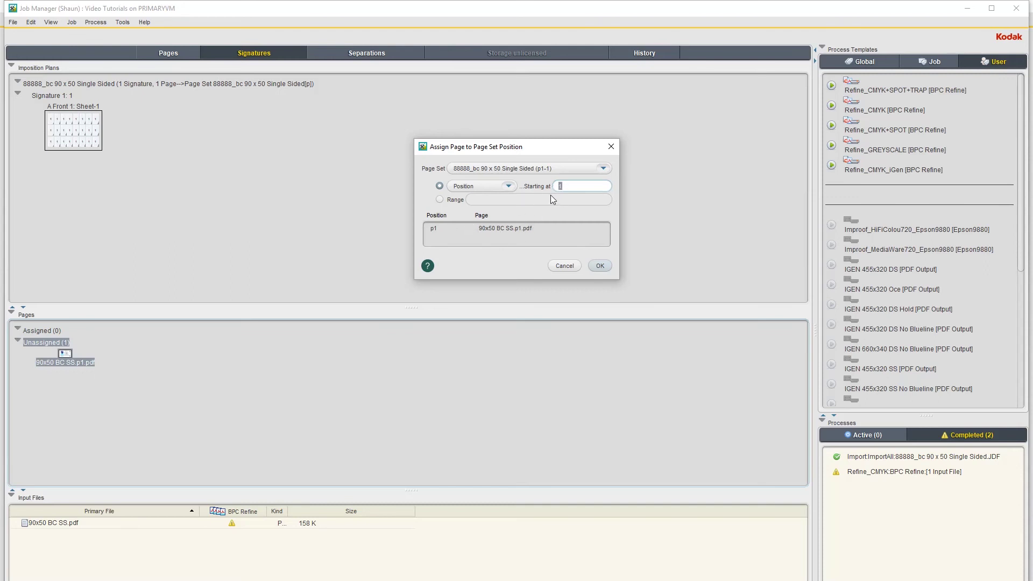
left_click(600, 266)
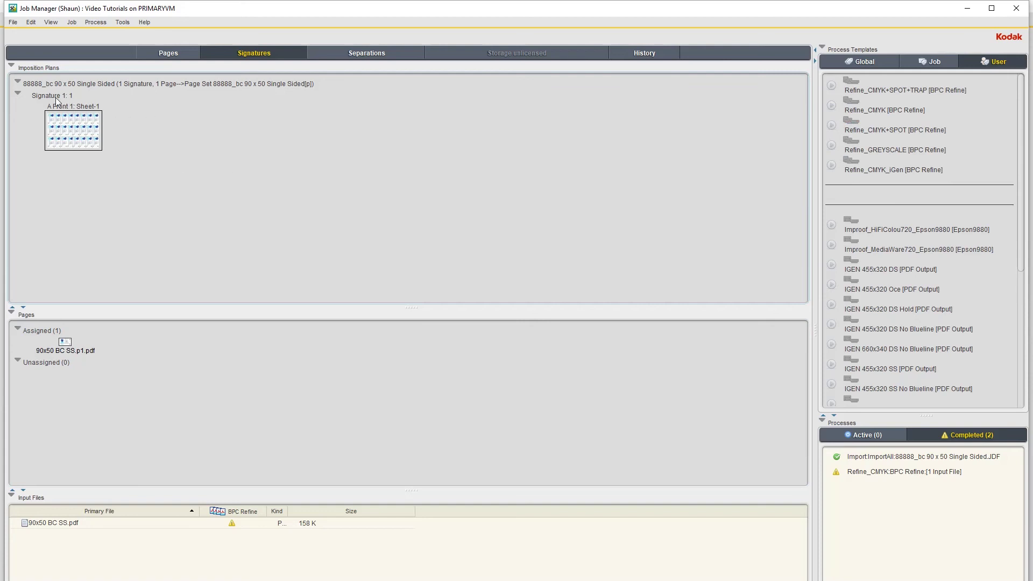
Select the 88888_bc imposition plan and open its Imposition Output > PDF Output submenu
left_click(113, 95)
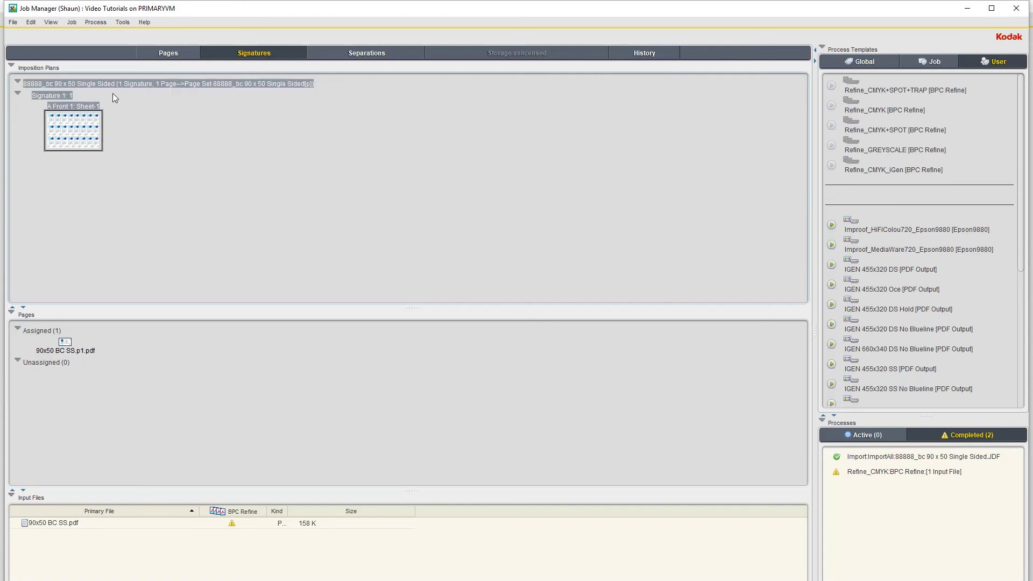
left_click(155, 125)
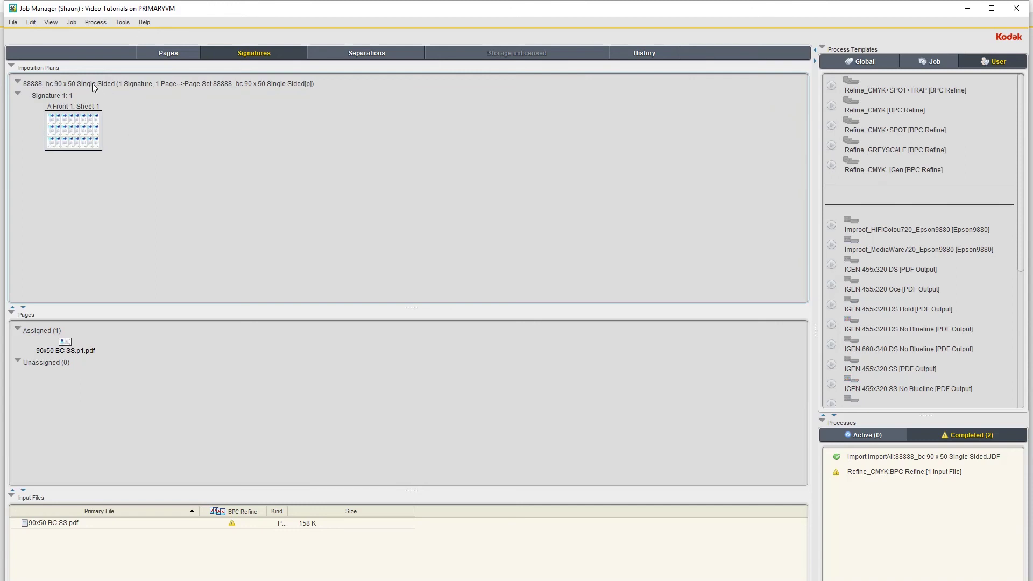
left_click(94, 88)
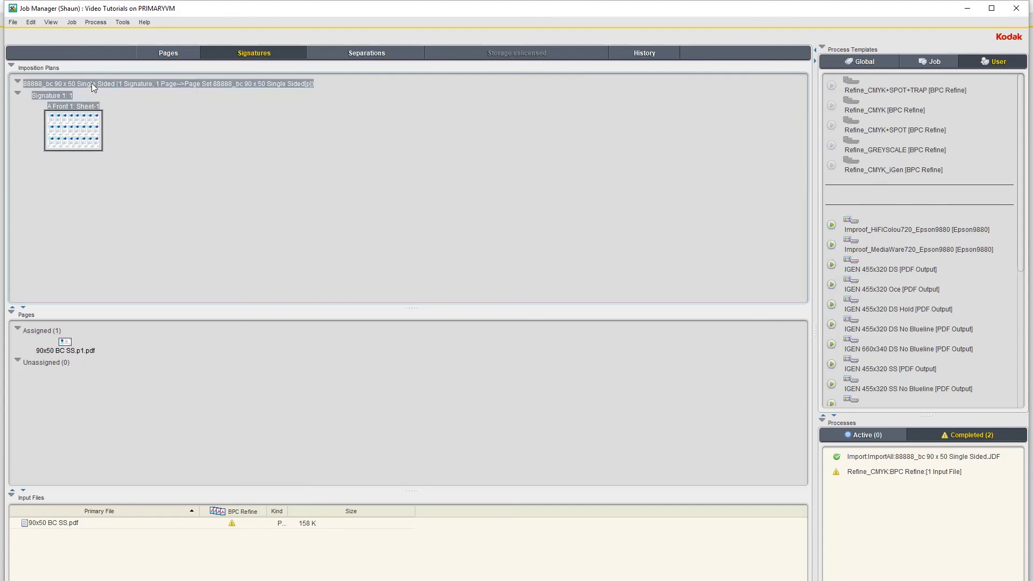
right_click(93, 85)
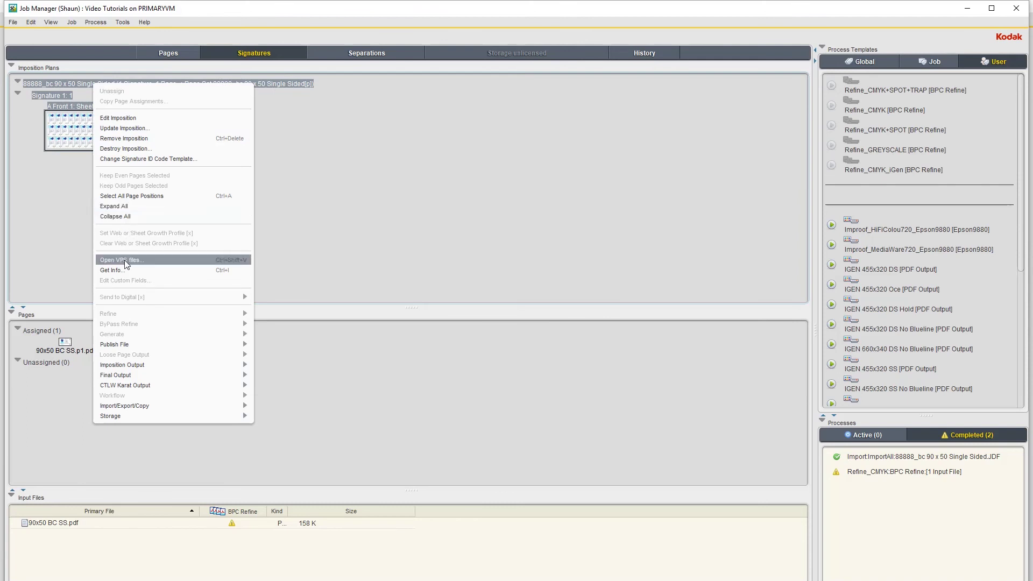
mouse_move(128, 343)
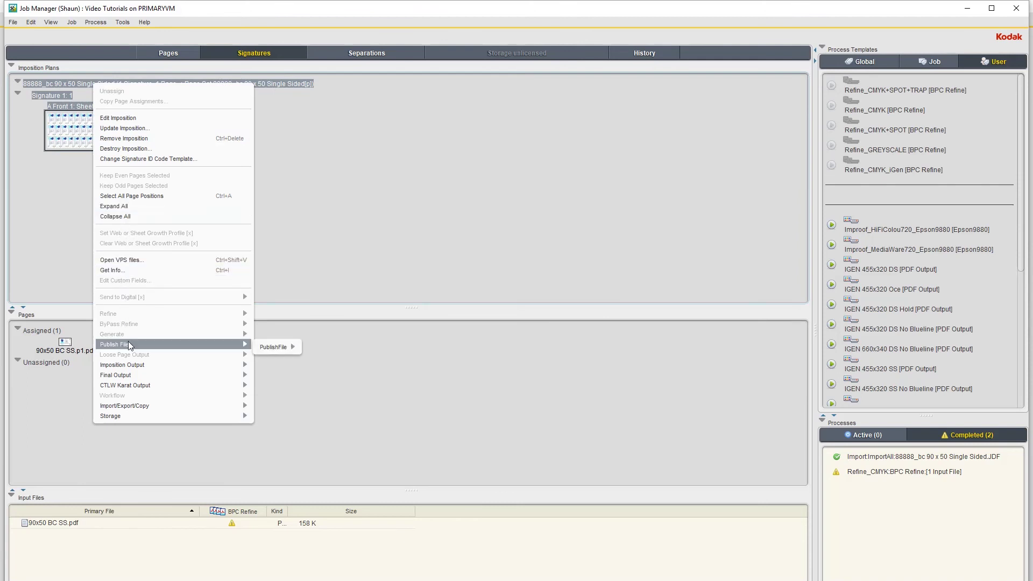
mouse_move(130, 366)
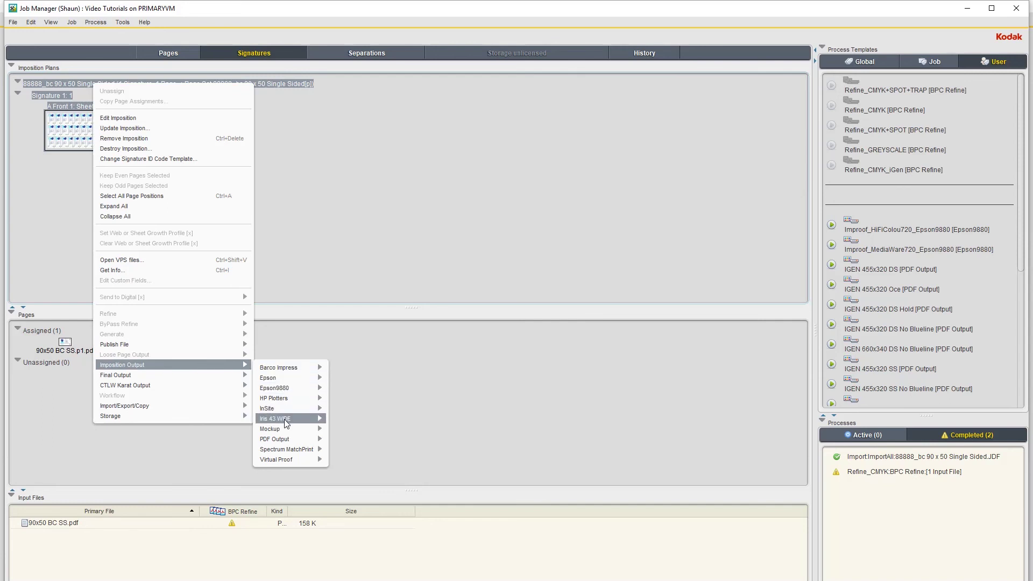
mouse_move(294, 412)
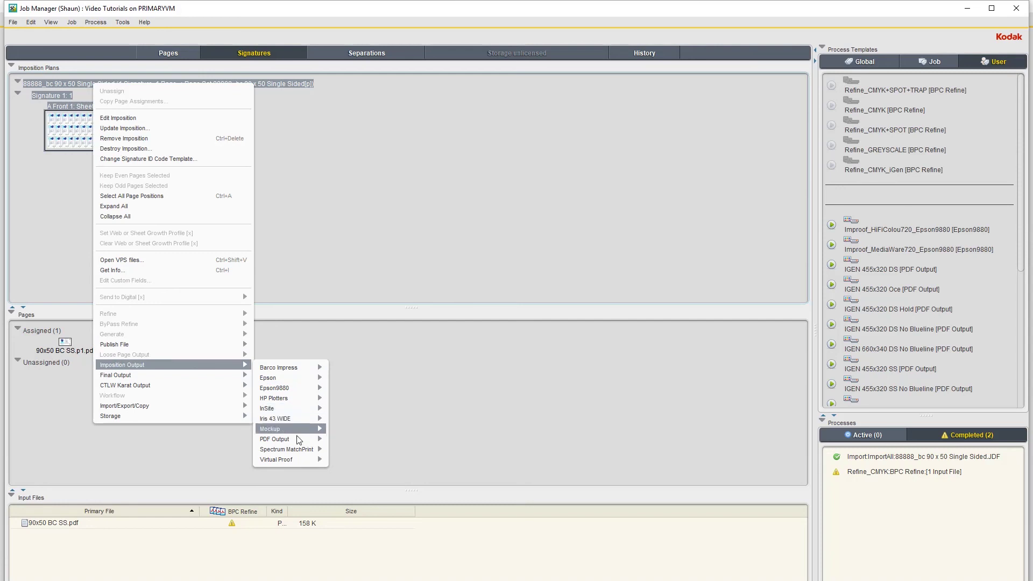
mouse_move(297, 438)
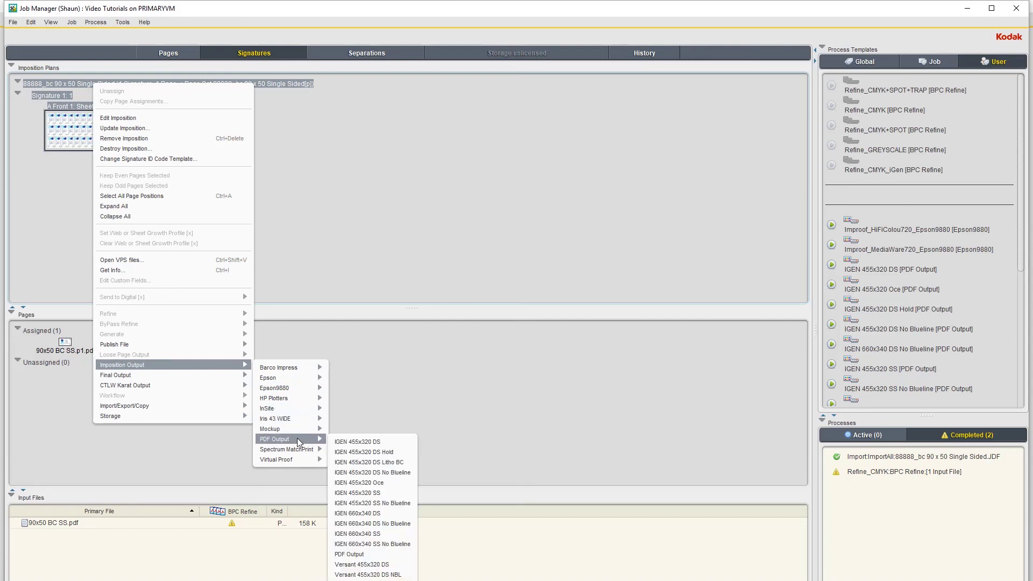
Choose IGEN 455x320 SS No Blueline, confirm Start Process, then close the Process Info report
left_click(394, 504)
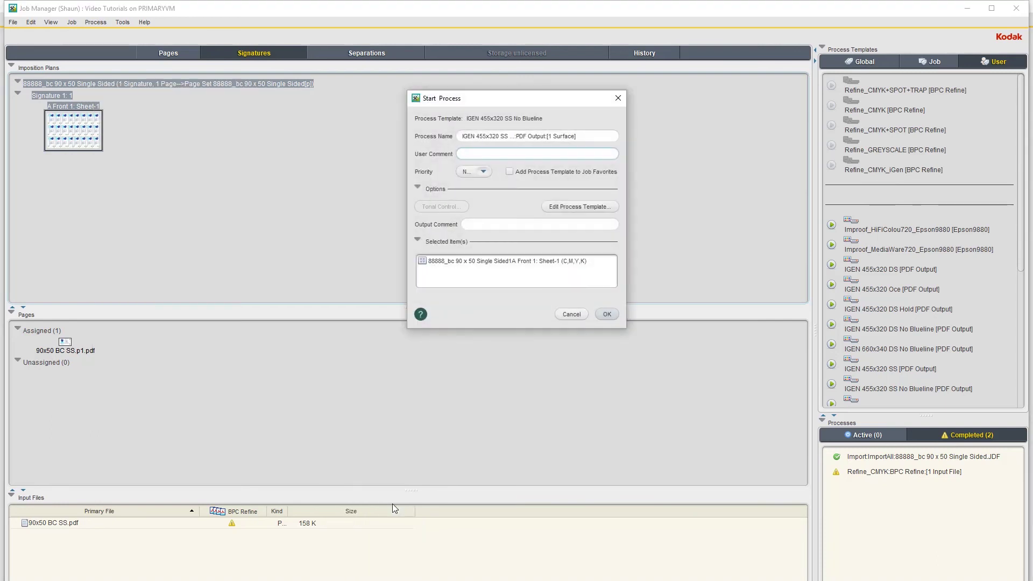
left_click(607, 314)
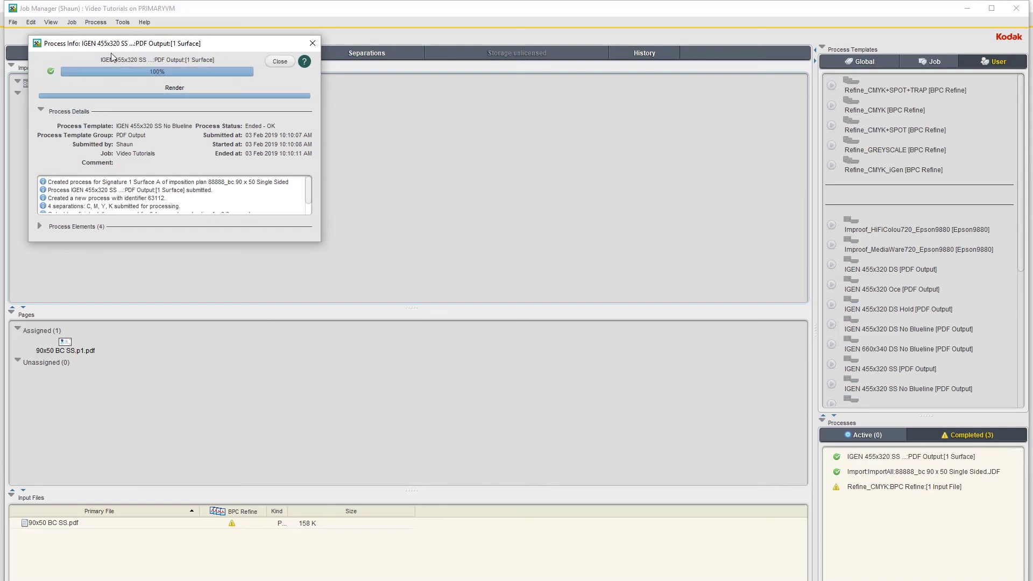
left_click_drag(165, 49, 363, 50)
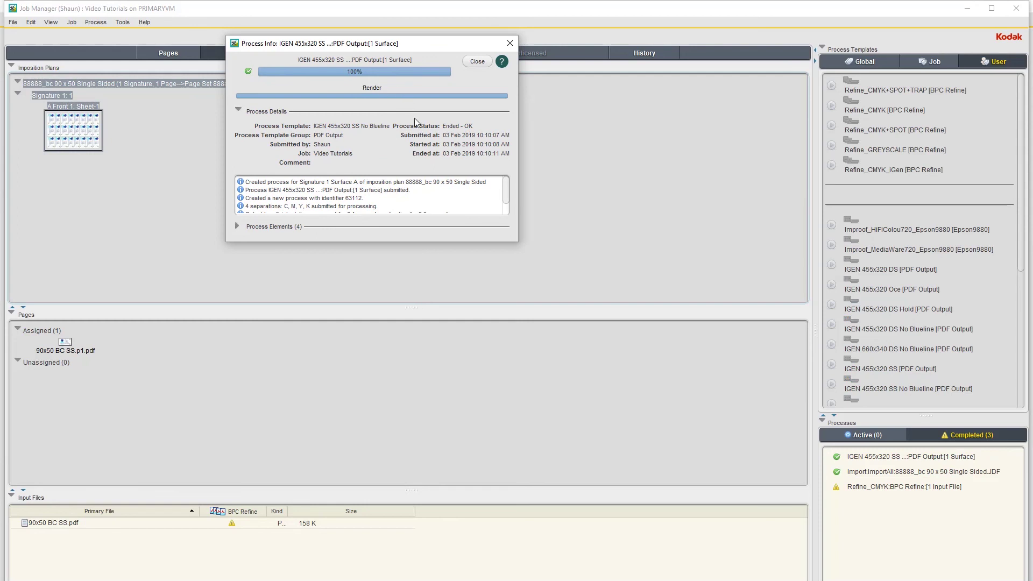
left_click(477, 61)
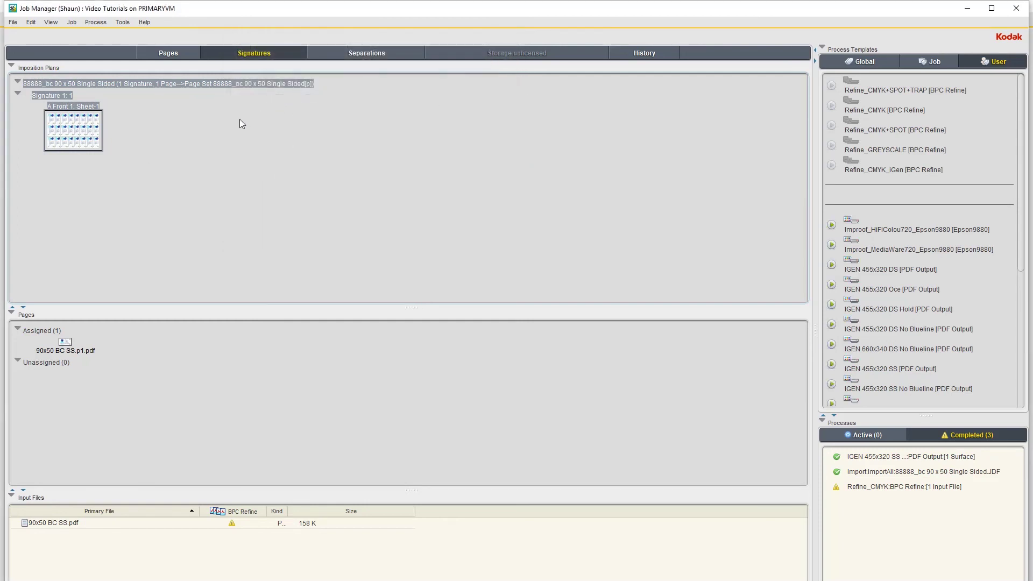